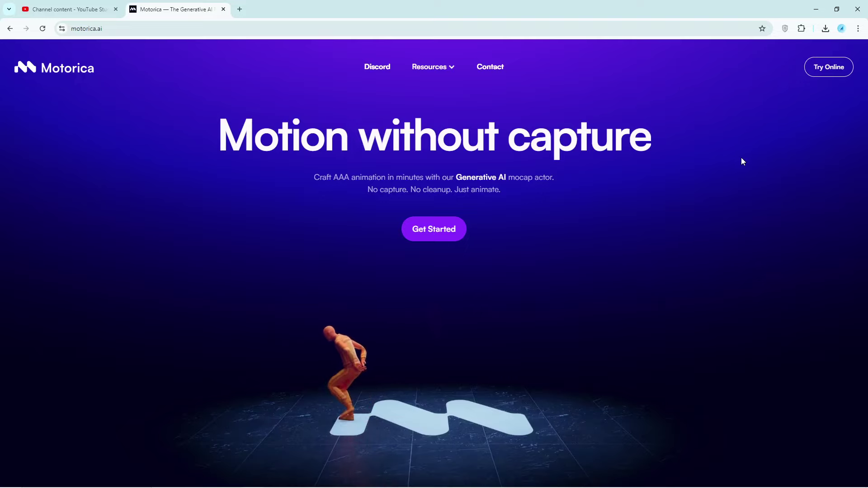
- Resize the browser window and select the Motorica website address
left_click(837, 9)
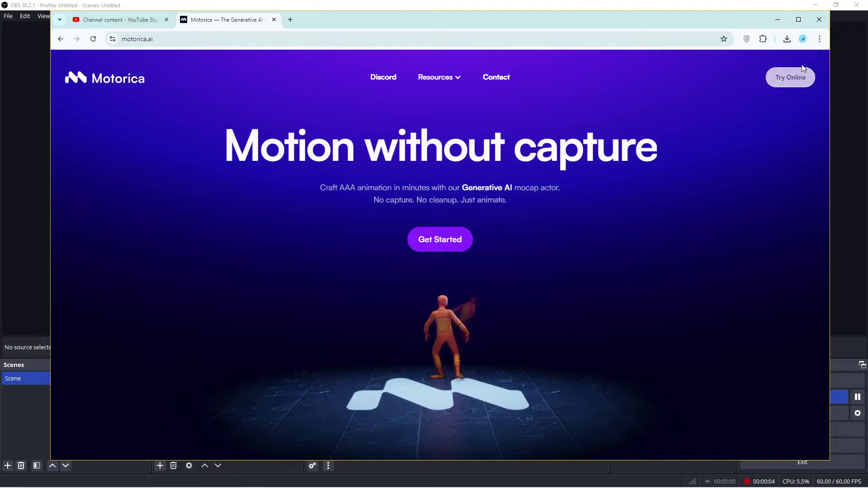
left_click(799, 20)
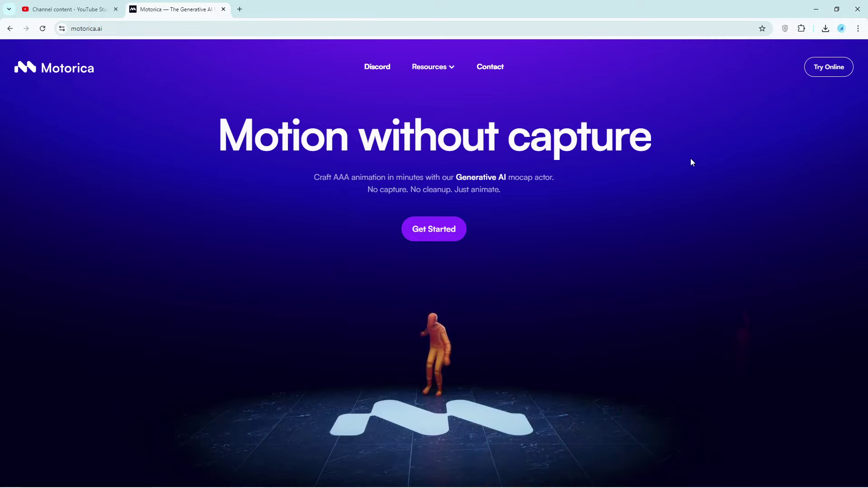
left_click(119, 28)
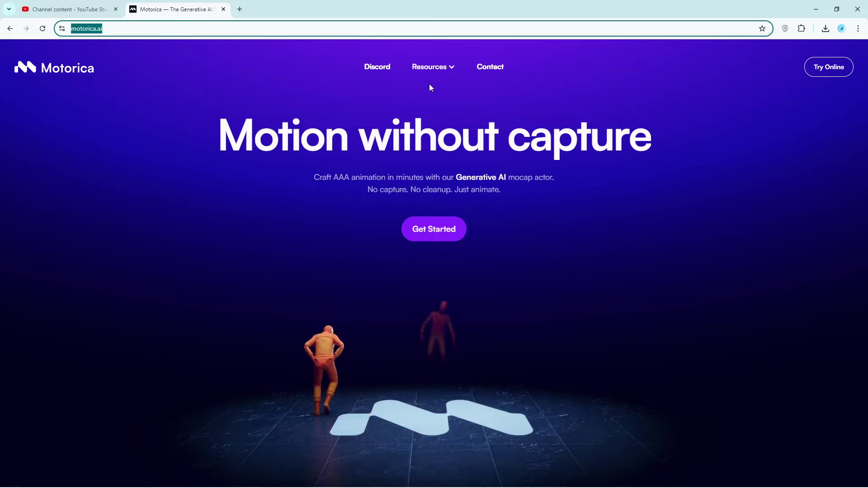
- Browse the Resources list, then launch the Try Online app at app.motorica.ai
left_click(442, 68)
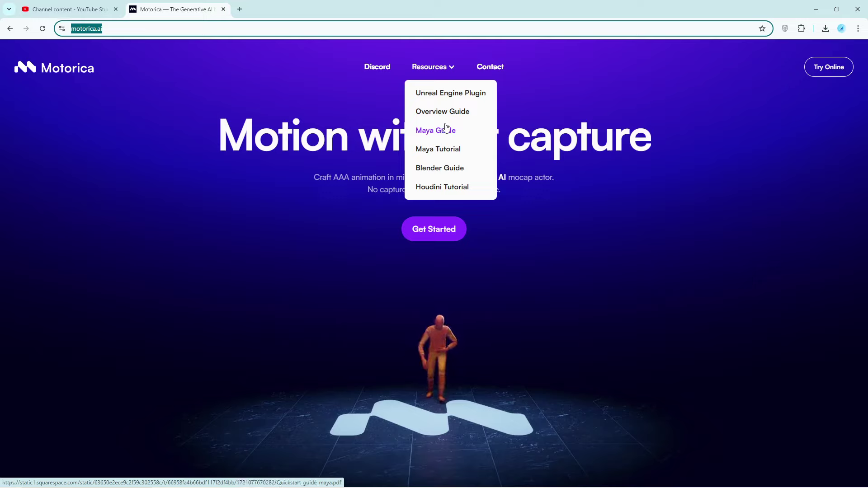
left_click(742, 127)
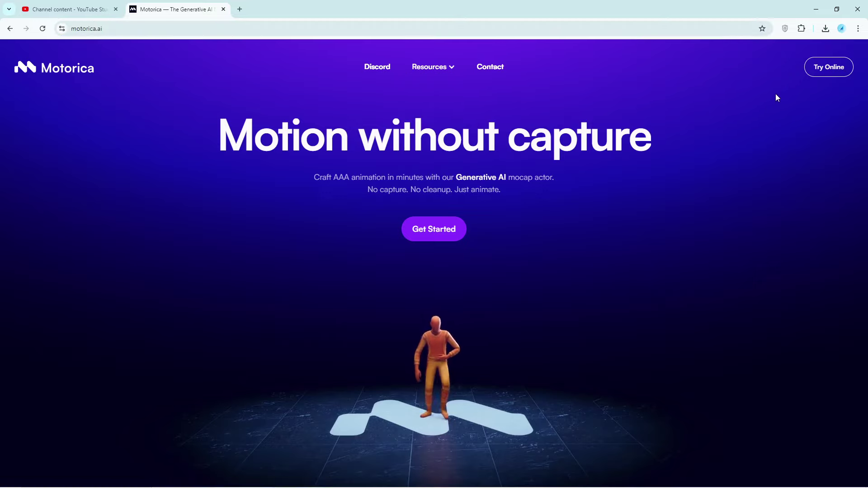
left_click(829, 73)
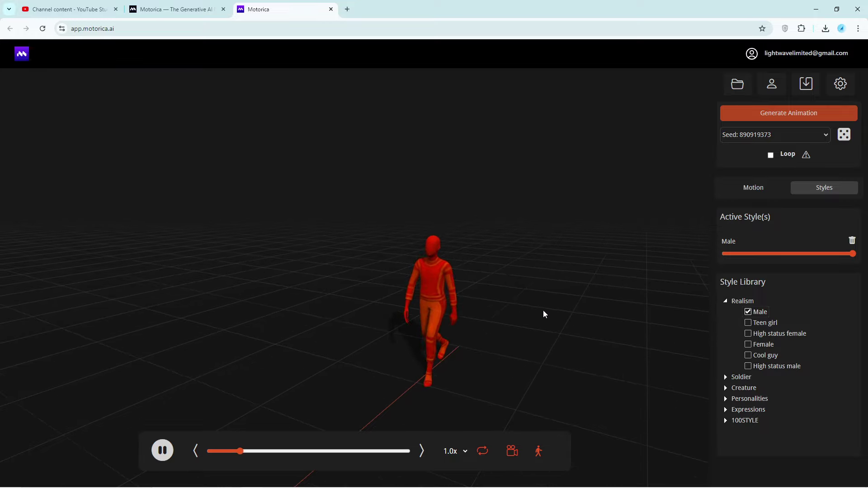
left_click(512, 451)
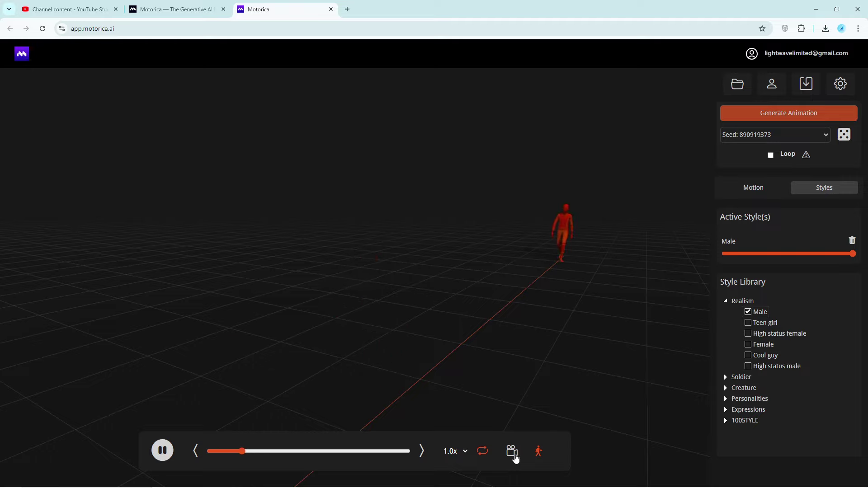
left_click(515, 457)
left_click(540, 455)
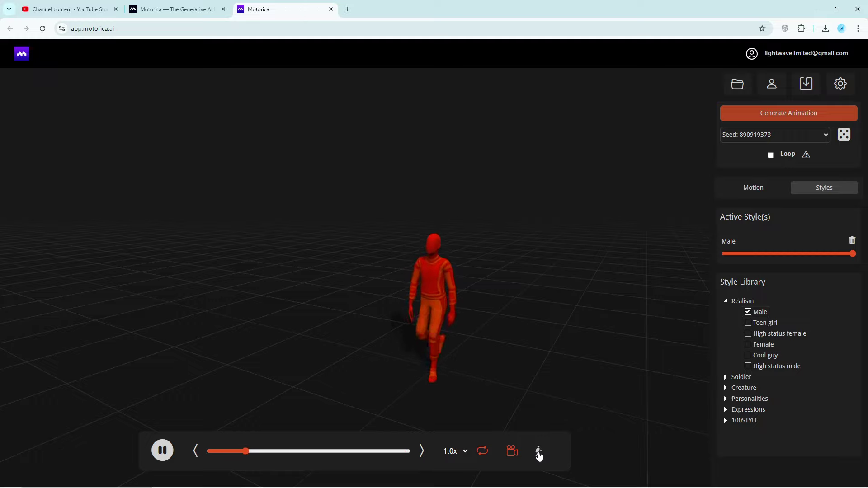
left_click(540, 456)
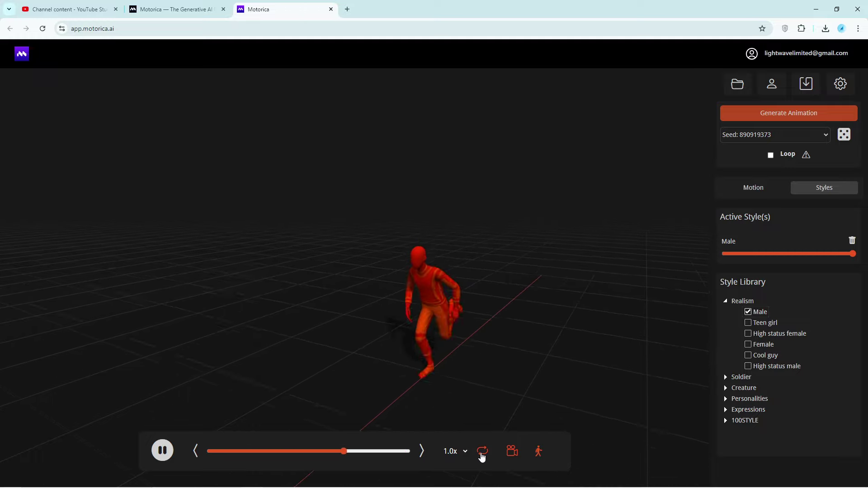
left_click(156, 454)
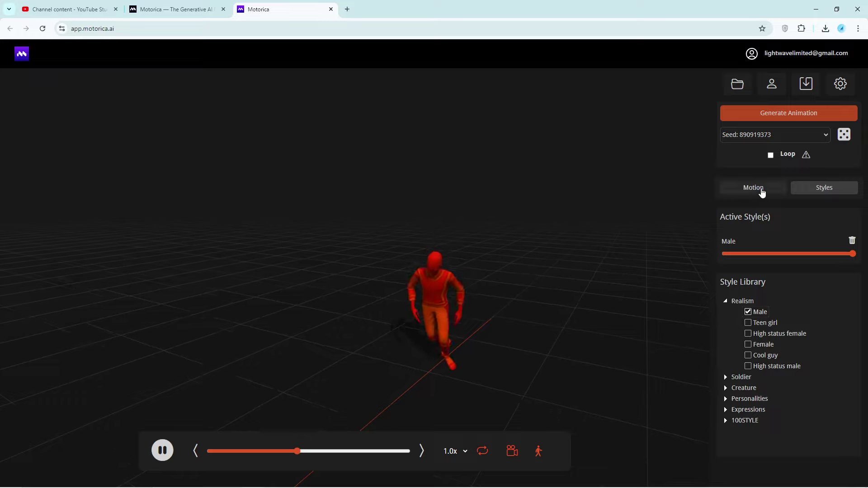
- Generate a Strafe-preset animation from the Motion settings, then return the preset to Straight
left_click(737, 188)
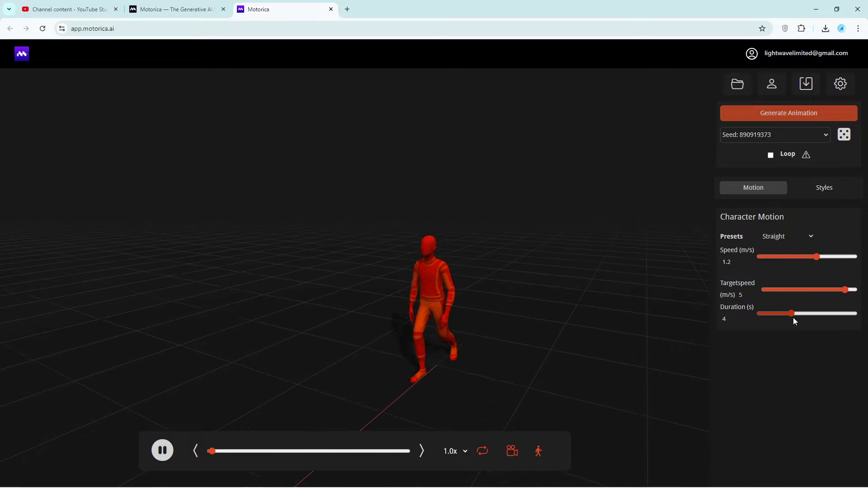
left_click(773, 237)
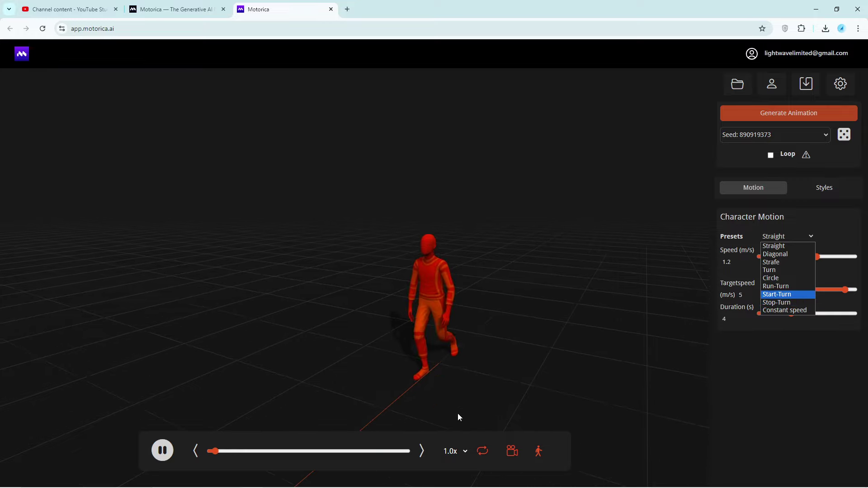
left_click(814, 237)
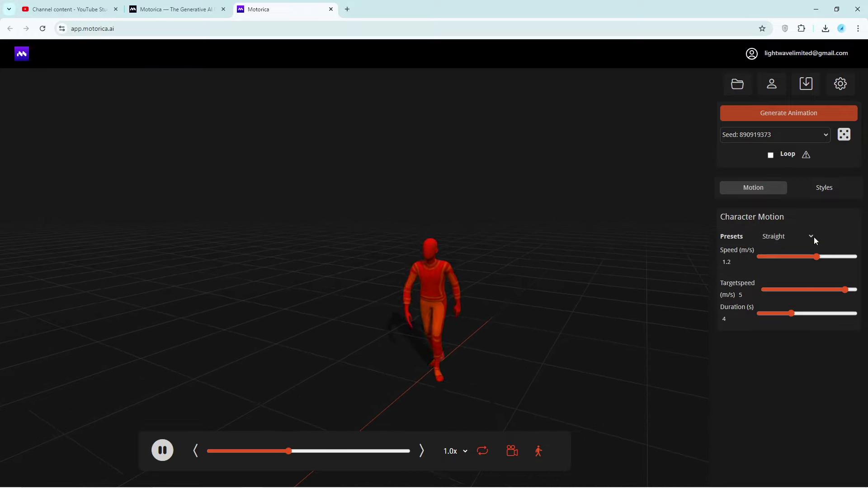
left_click(786, 237)
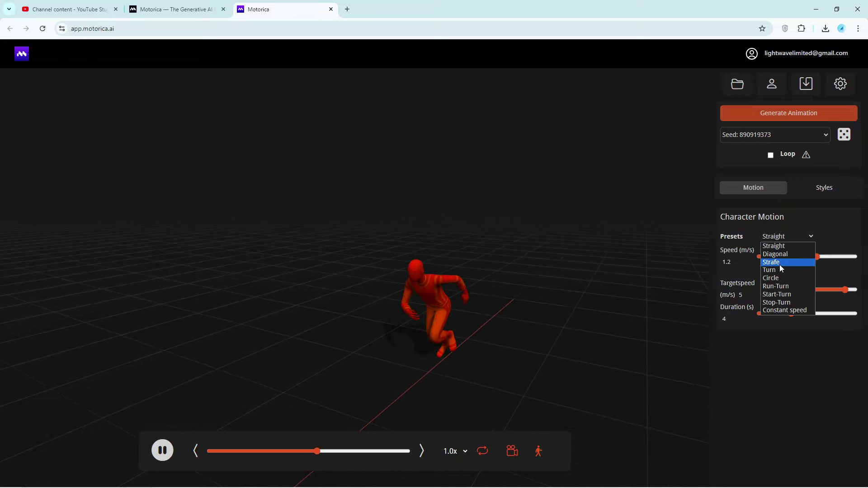
left_click(780, 263)
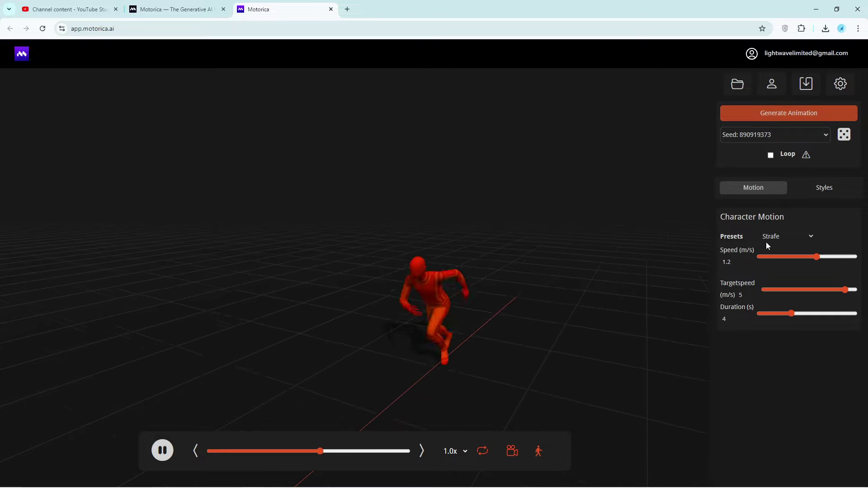
left_click(781, 114)
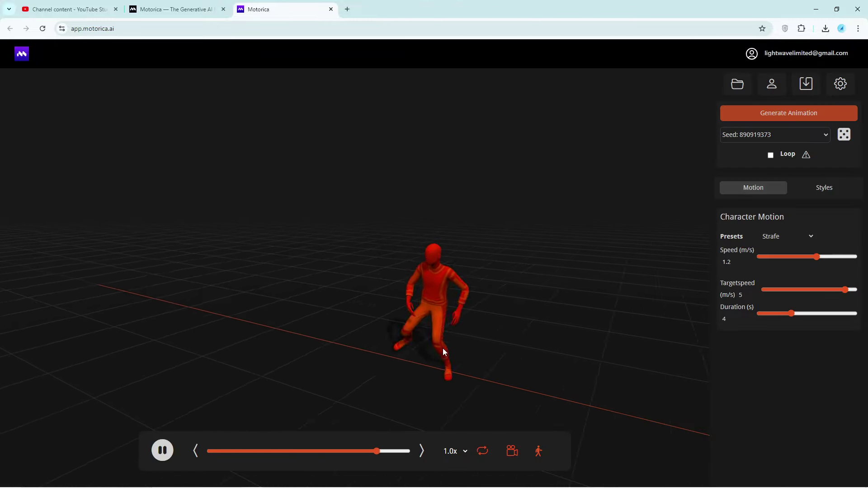
left_click(796, 236)
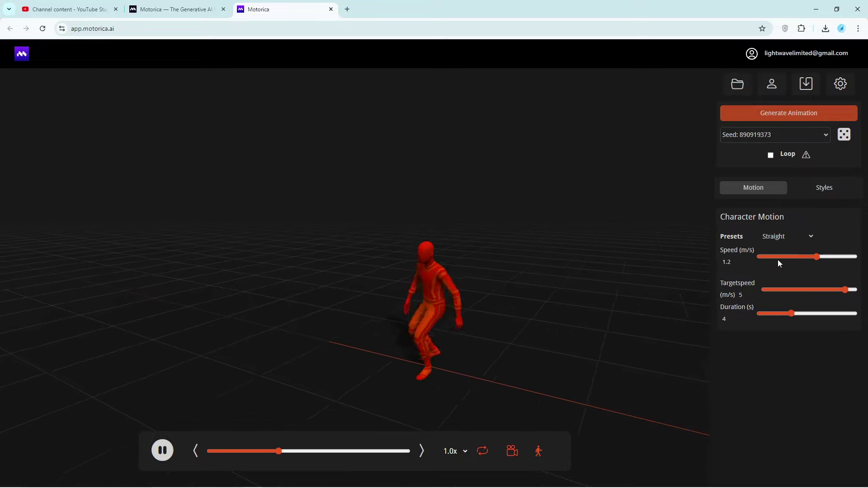
- Generate a straight walk with speed and target speed both at 1.1 m/s
left_click(815, 256)
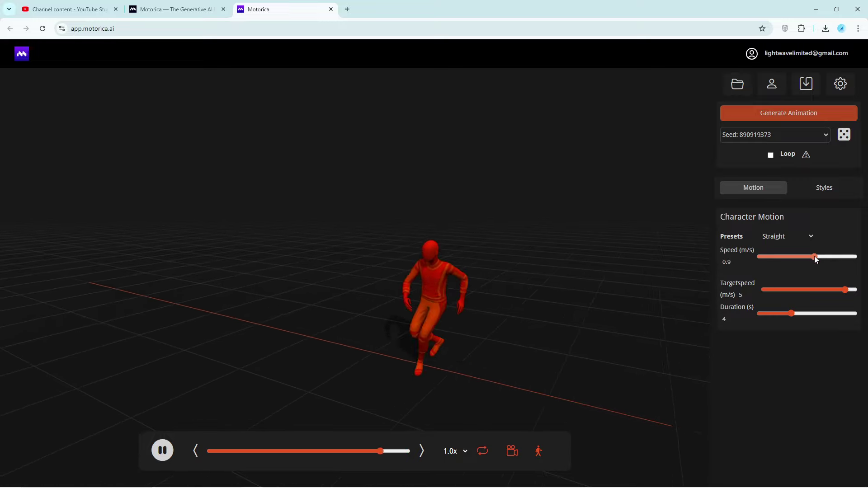
left_click(816, 257)
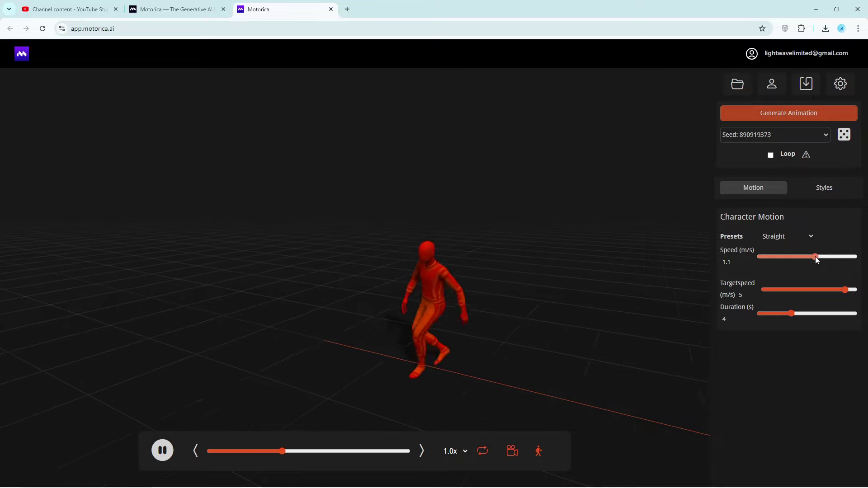
mouse_move(844, 290)
left_mouse_down()
mouse_move(813, 292)
mouse_move(820, 289)
left_mouse_up()
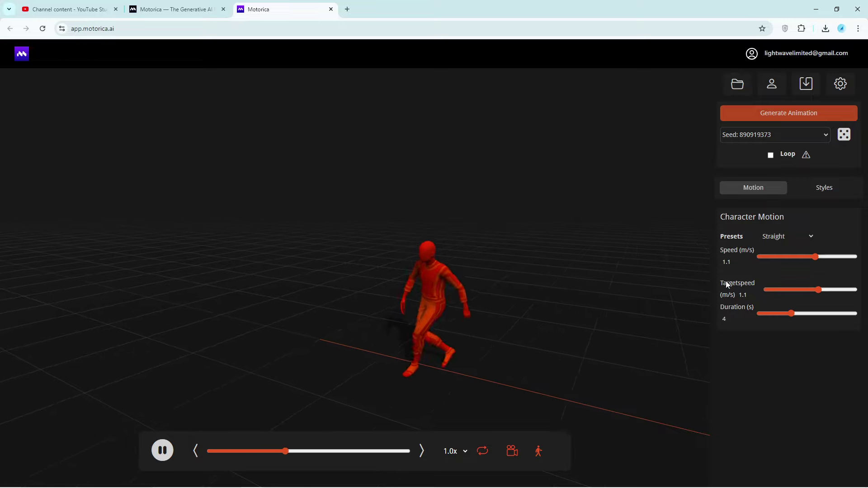
left_click(793, 114)
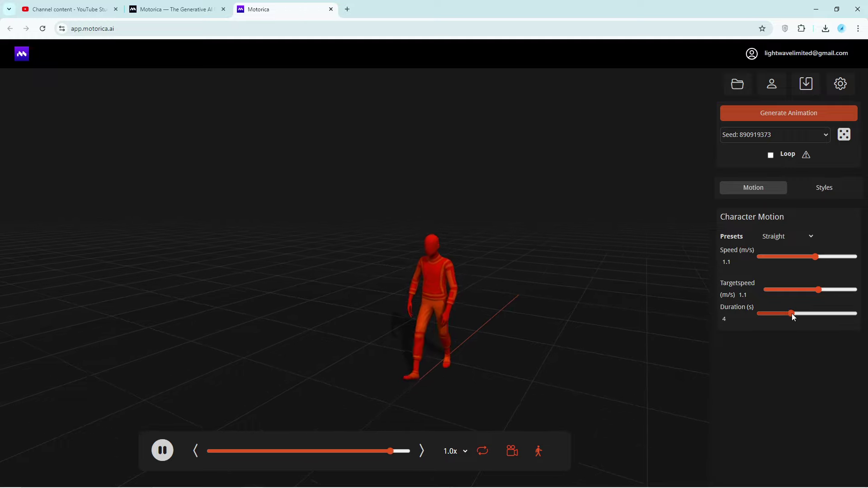
- Regenerate the walk with a 6.2 s duration, then select the Circle preset
left_click_drag(792, 313, 815, 314)
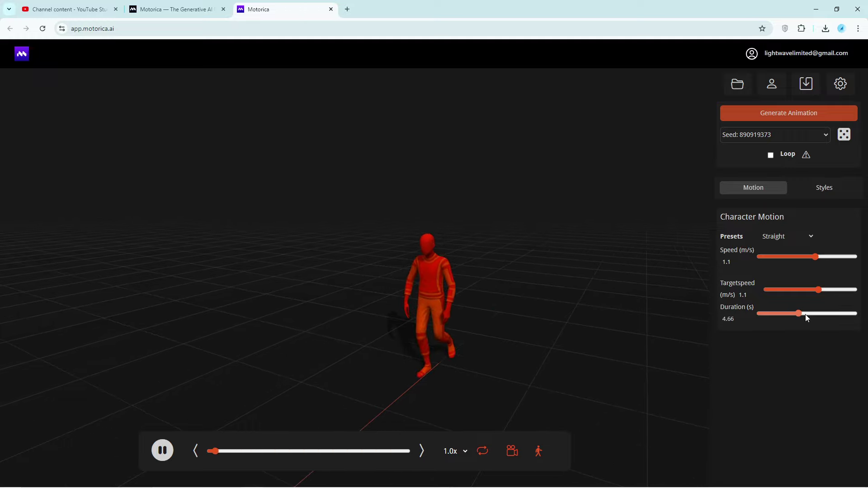
left_click(780, 122)
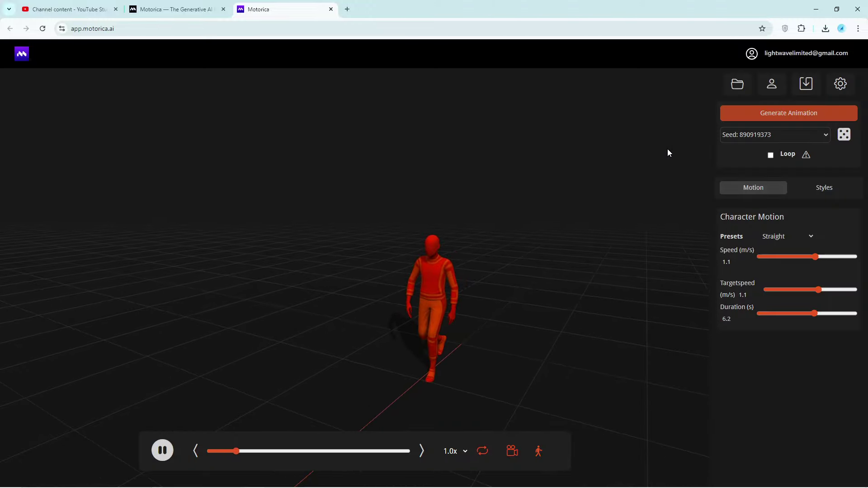
left_click(792, 237)
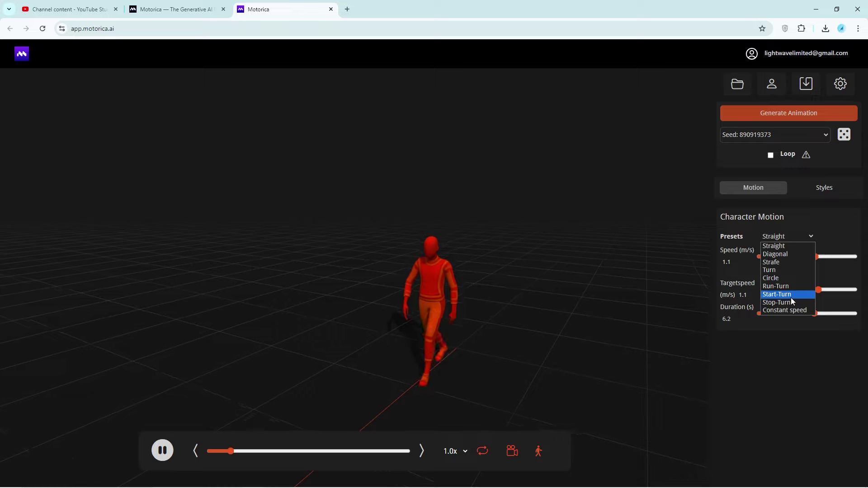
left_click(790, 279)
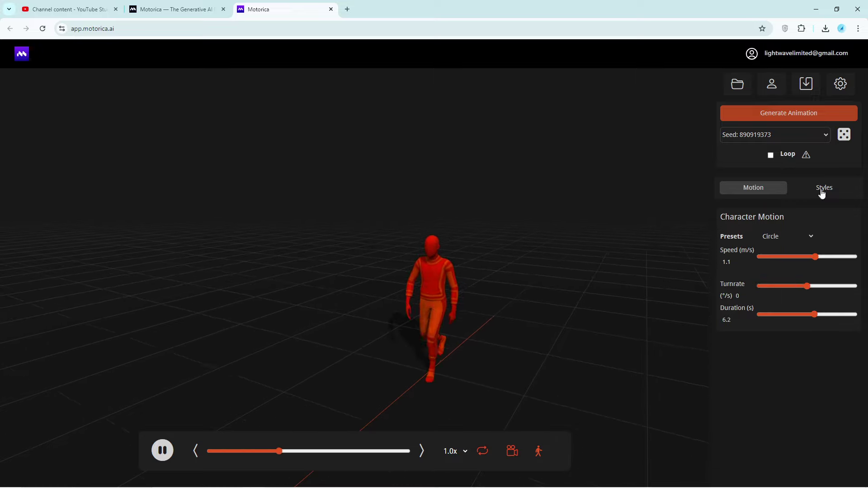
- Generate a circling walk with the turn rate raised to 78 degrees per second
left_click(799, 115)
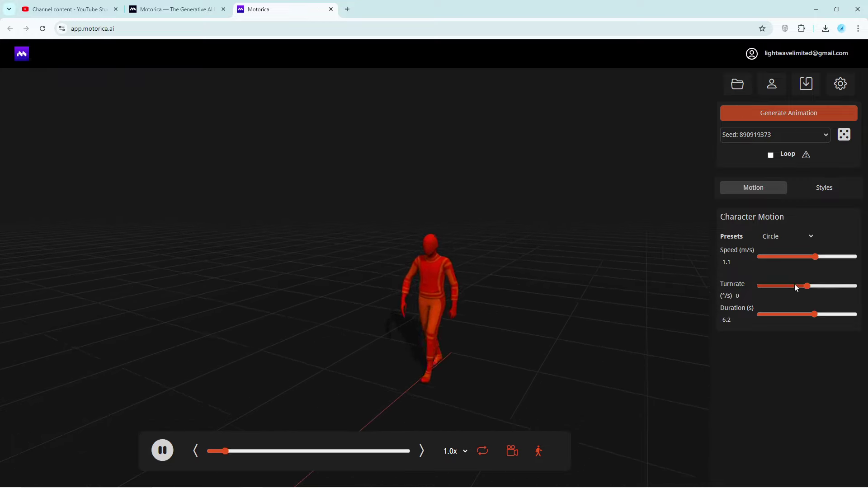
left_click_drag(809, 286, 820, 286)
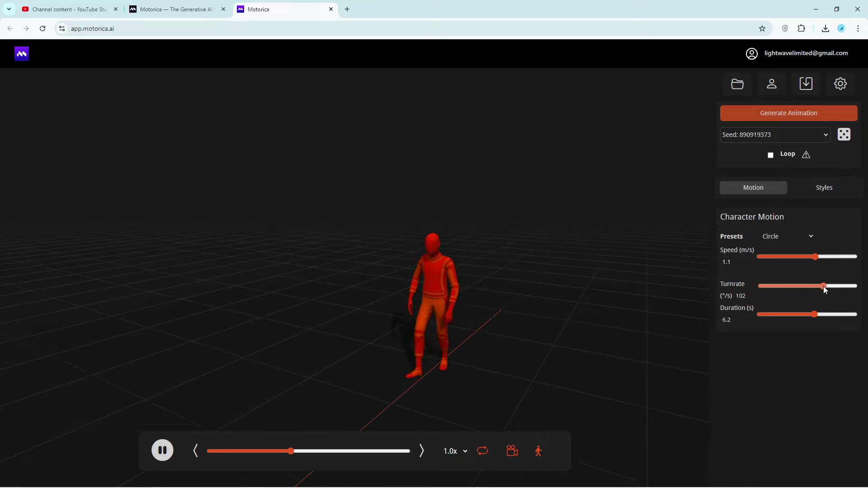
left_click(813, 115)
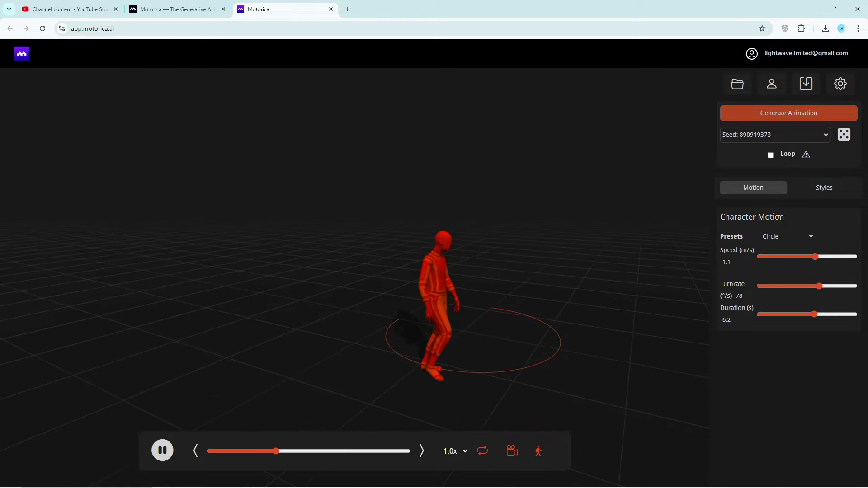
- Switch the preset back to Straight and regenerate the straight walk
left_click(787, 237)
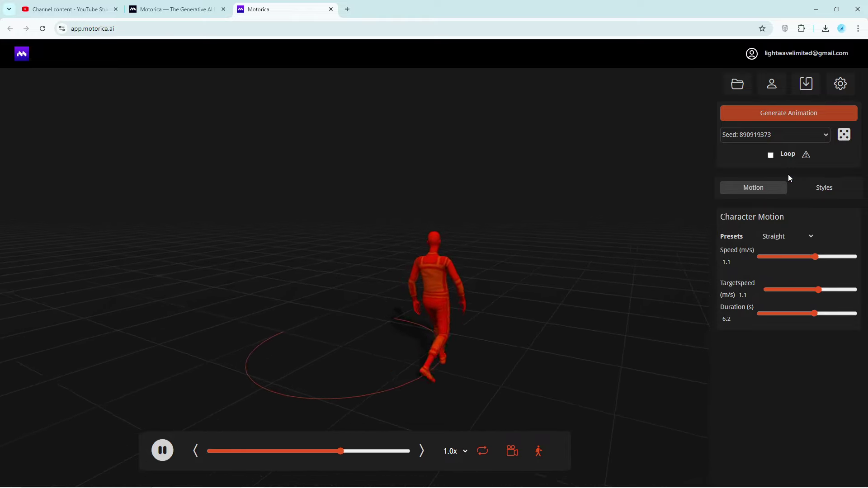
left_click(780, 121)
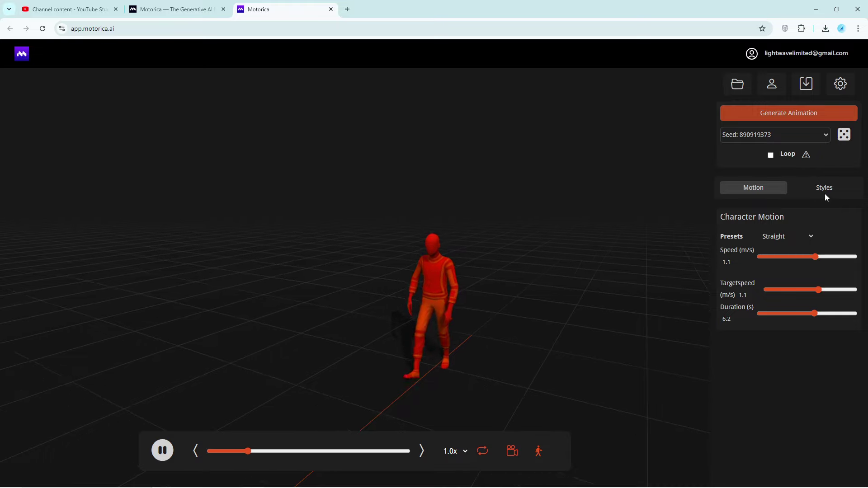
left_click(826, 192)
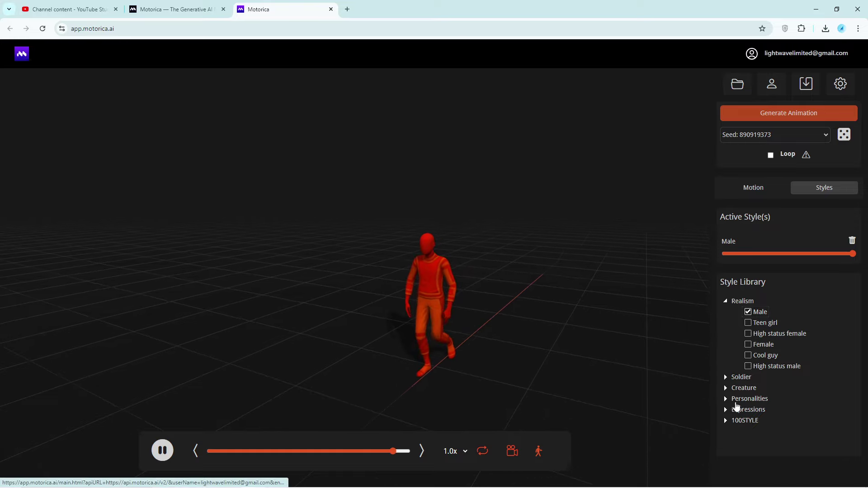
- Expand the Soldier style group and add its Injured style alongside Male
left_click(742, 302)
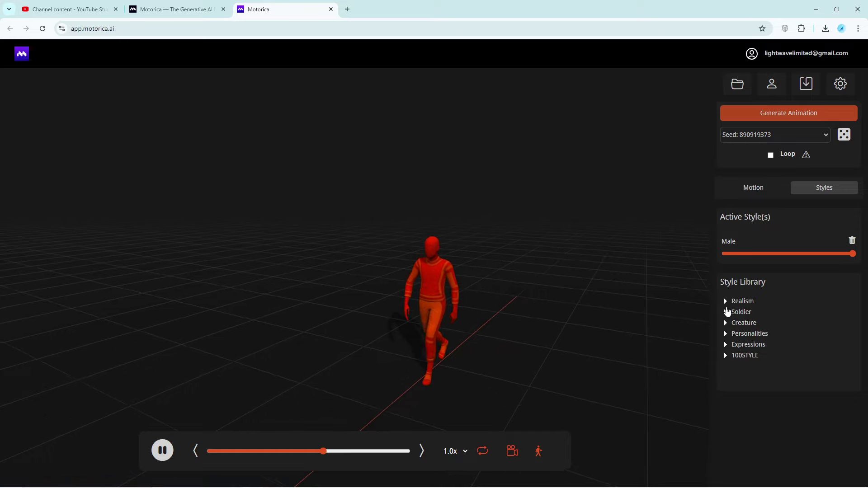
left_click(726, 302)
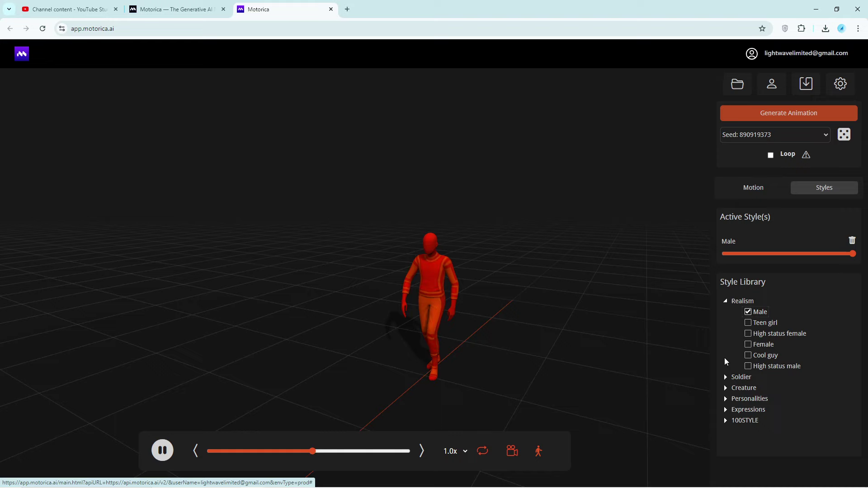
left_click(726, 301)
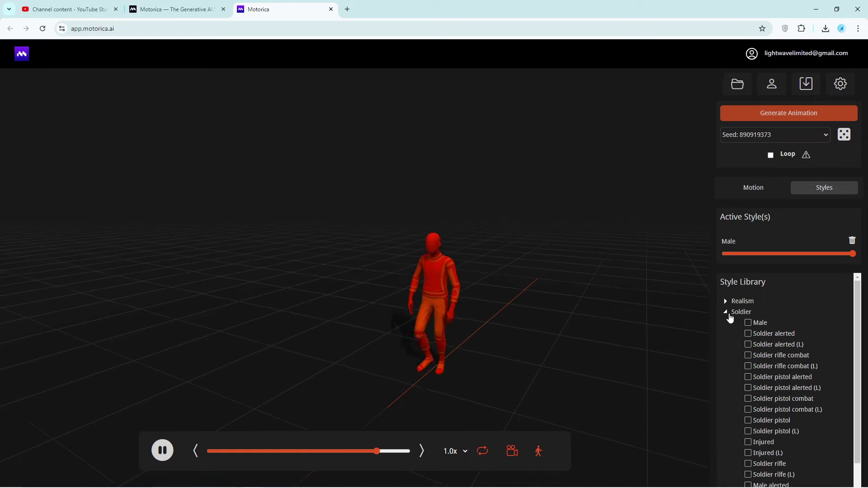
scroll(751, 379, "down", 2)
scroll(752, 379, "up", 2)
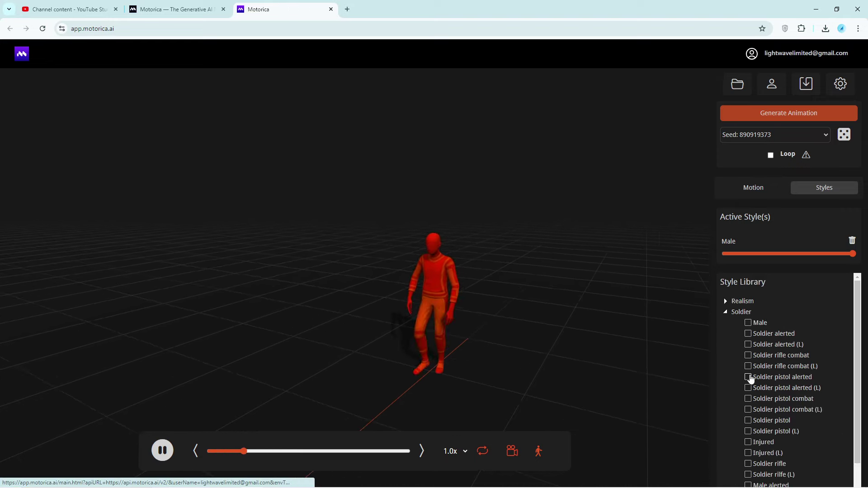
scroll(784, 364, "down", 2)
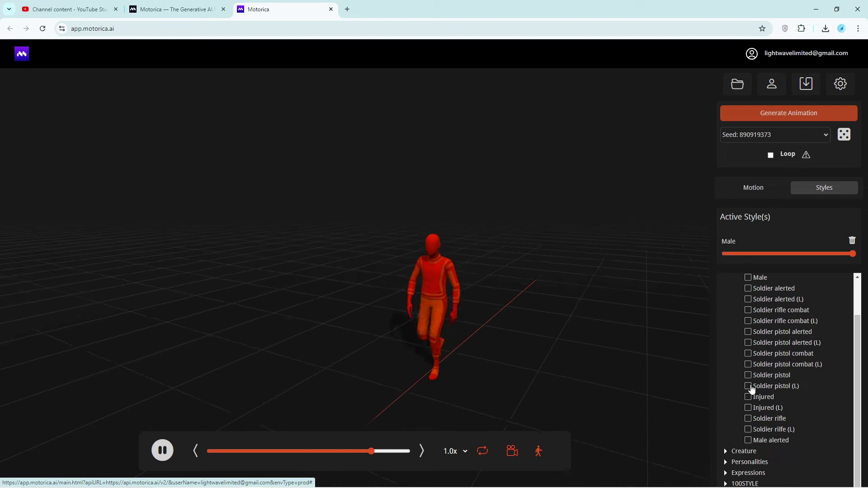
scroll(725, 398, "up", 2)
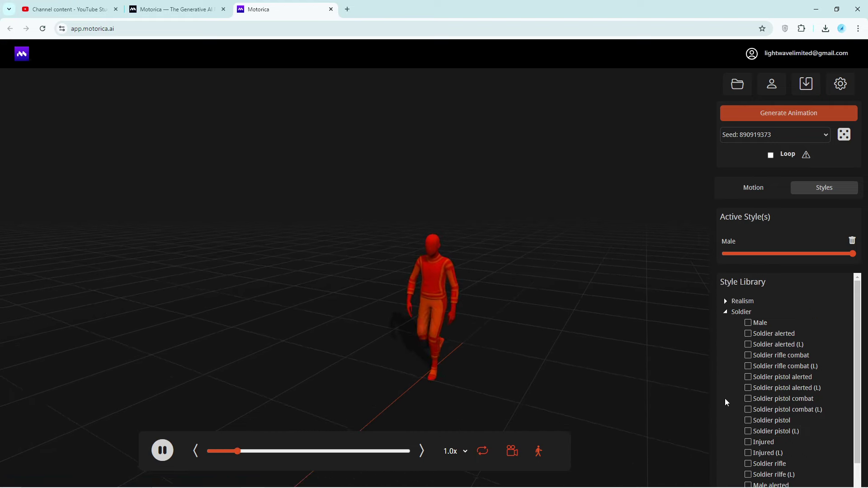
left_click(726, 312)
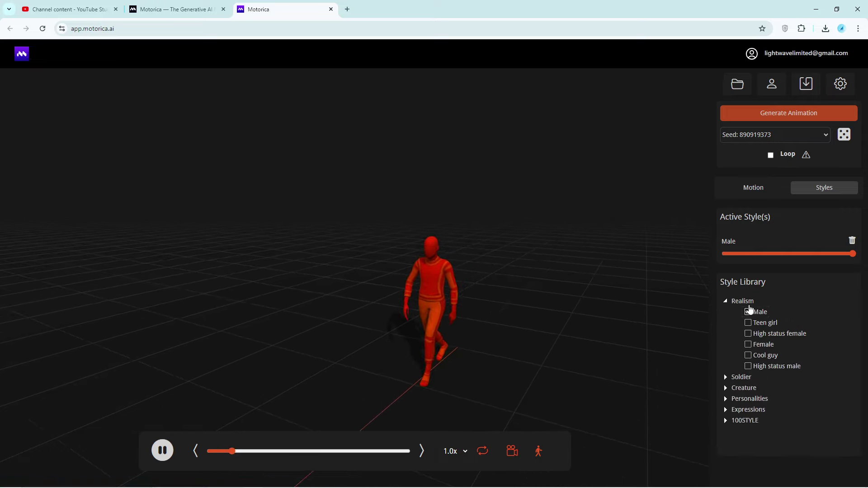
left_click(726, 301)
left_click(726, 312)
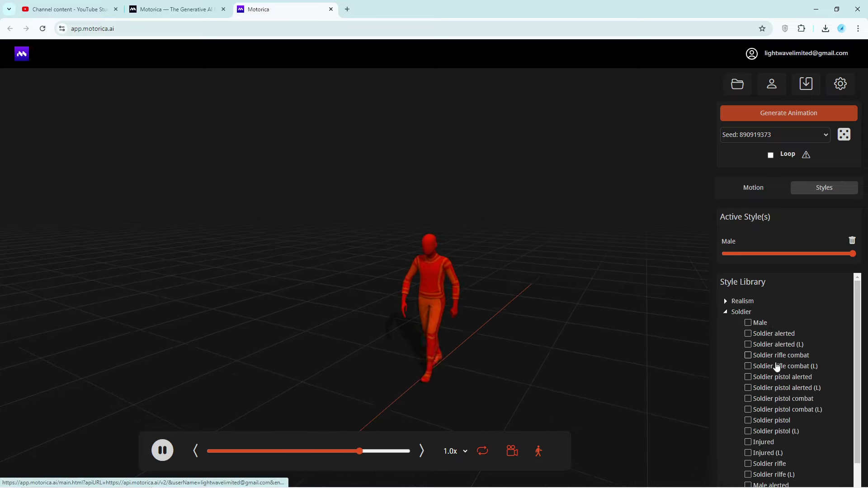
scroll(776, 369, "down", 1)
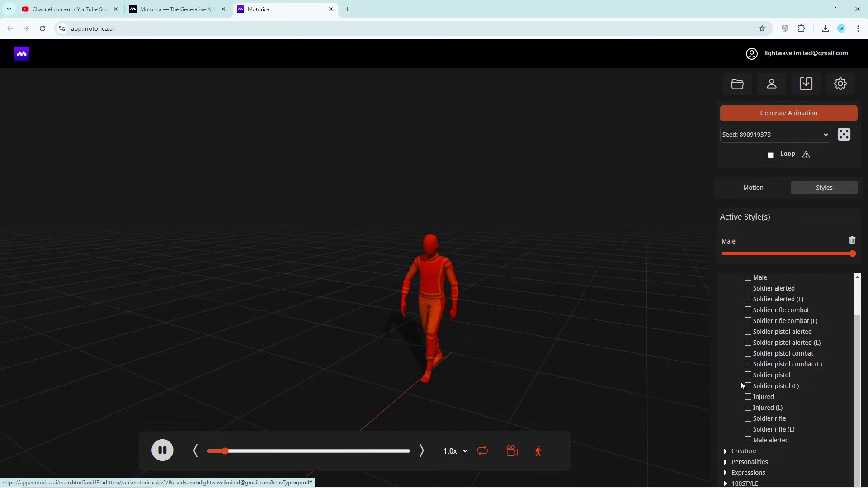
left_click(748, 397)
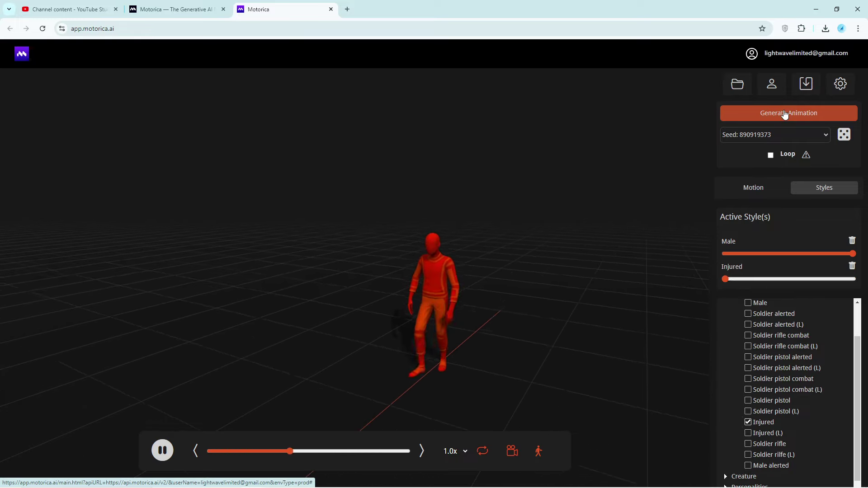
- Raise Injured's weight to about half, regenerate the blended walk, and orbit to inspect it
left_click(785, 114)
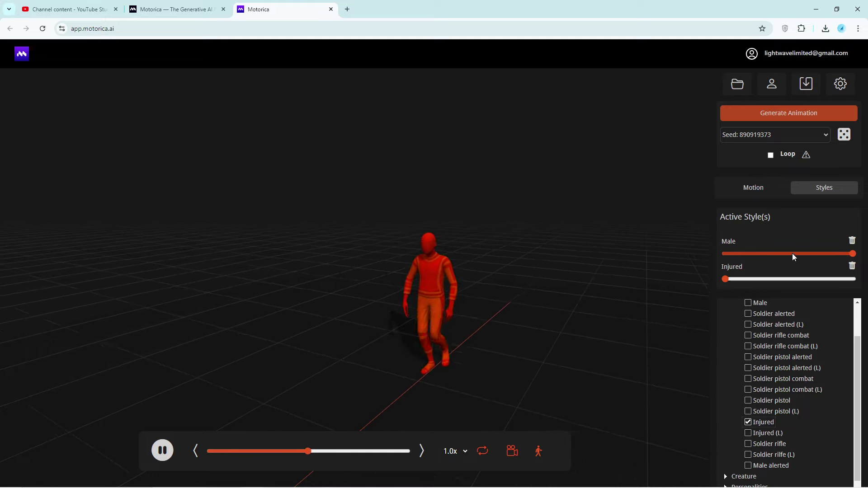
left_click_drag(726, 280, 789, 283)
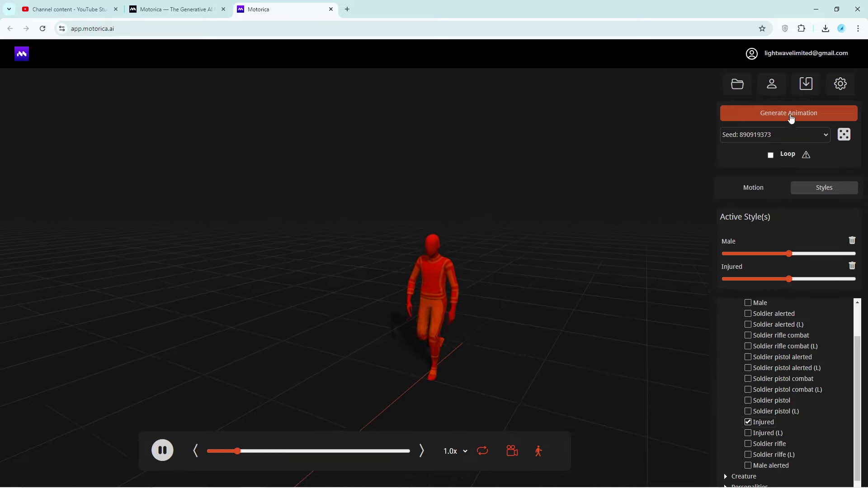
left_click(737, 115)
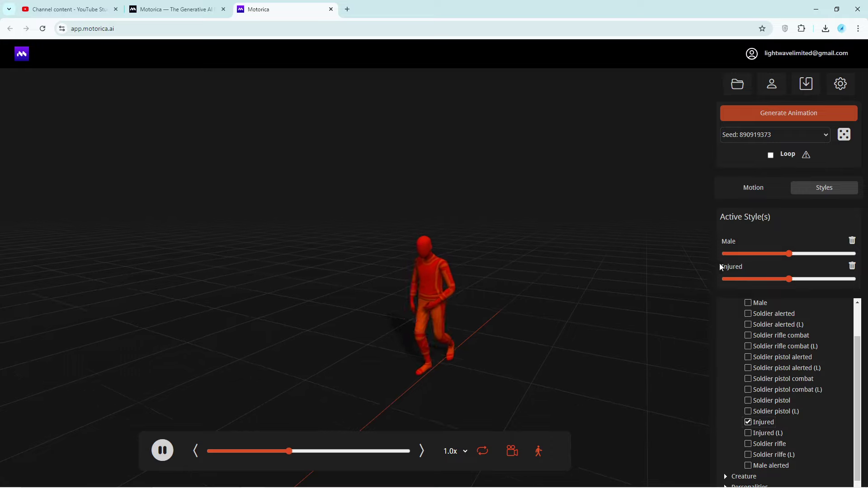
mouse_move(449, 336)
left_mouse_down()
mouse_move(392, 357)
mouse_move(511, 368)
mouse_move(408, 347)
mouse_move(463, 351)
left_mouse_up()
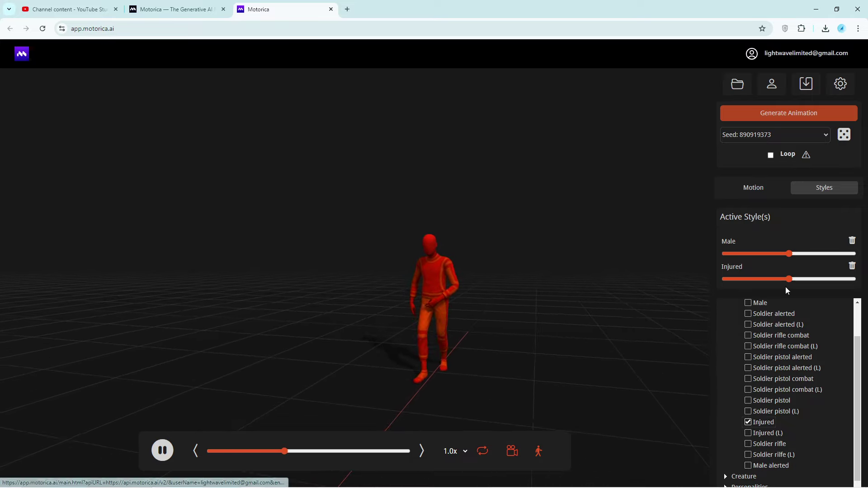
- Replace the Injured style with Thug from Personalities and attempt to regenerate the animation
scroll(723, 398, "up", 1)
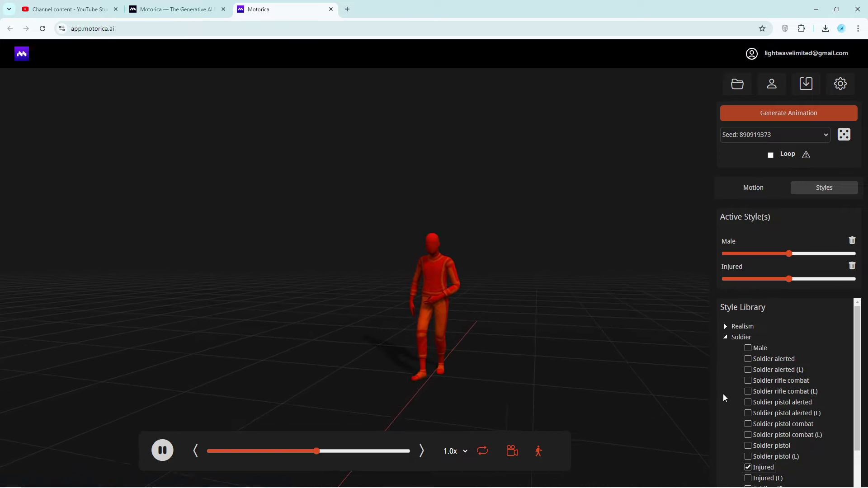
left_click(726, 338)
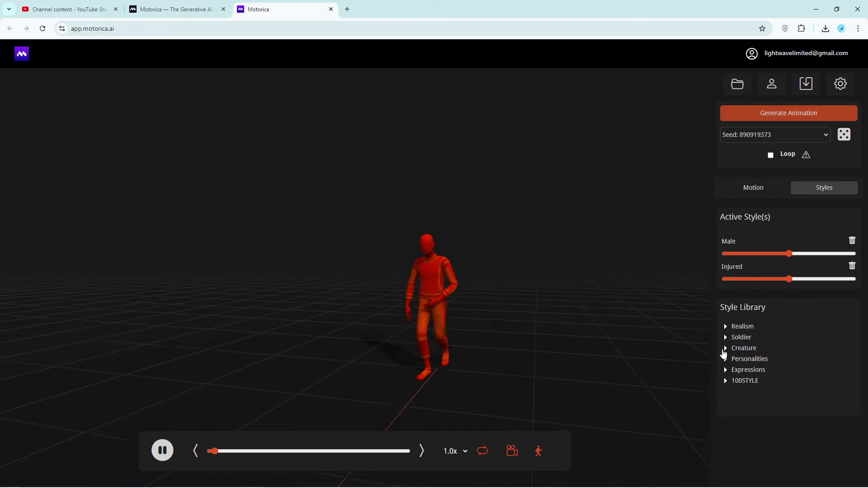
left_click(725, 360)
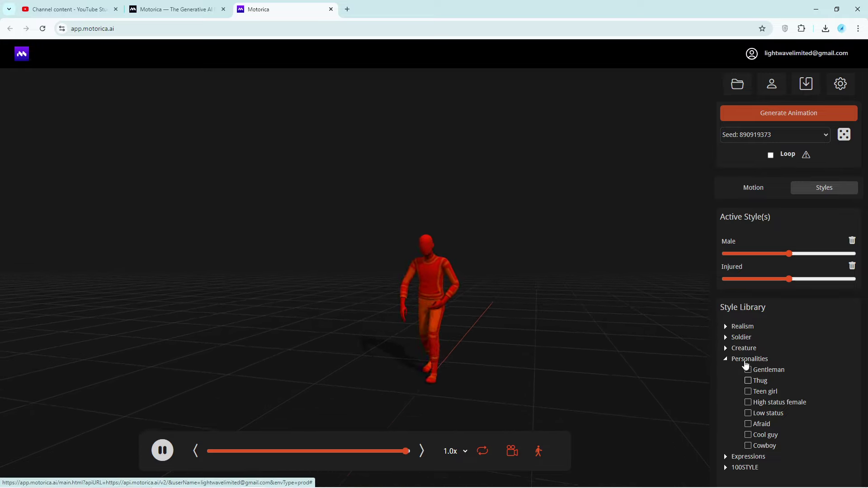
left_click(853, 266)
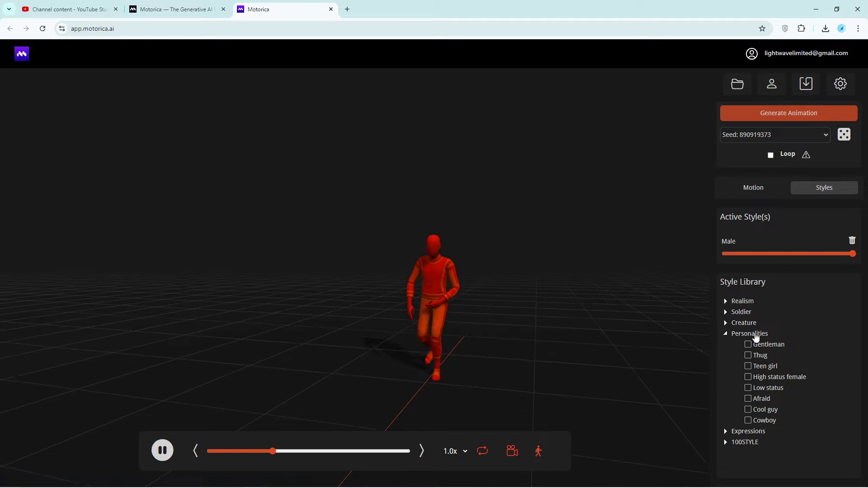
left_click(748, 356)
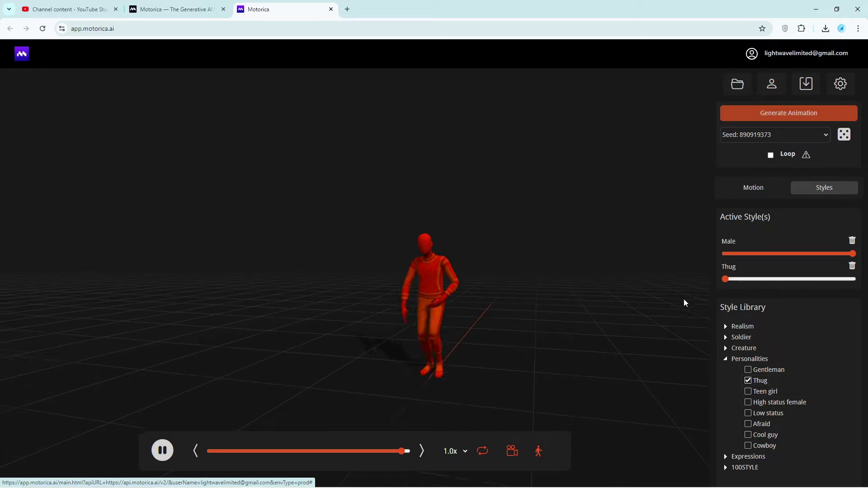
left_click(789, 116)
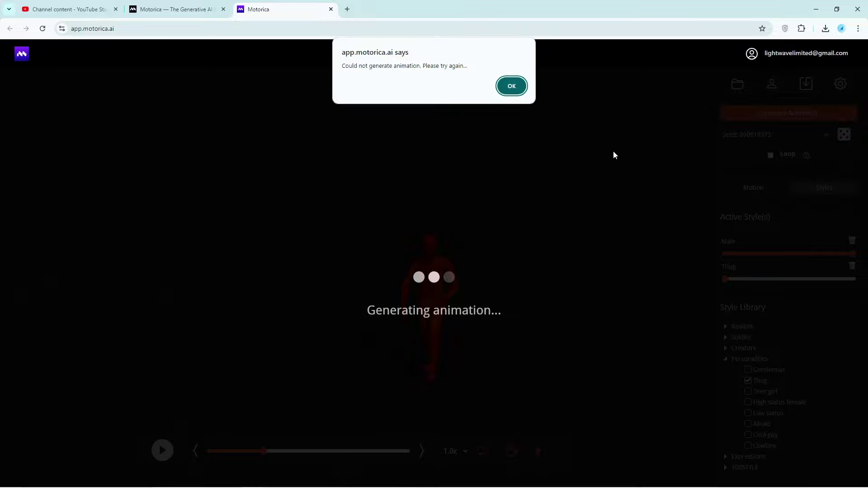
- Dismiss the generation error and reload Motorica, leaving Male as the only style
left_click(512, 87)
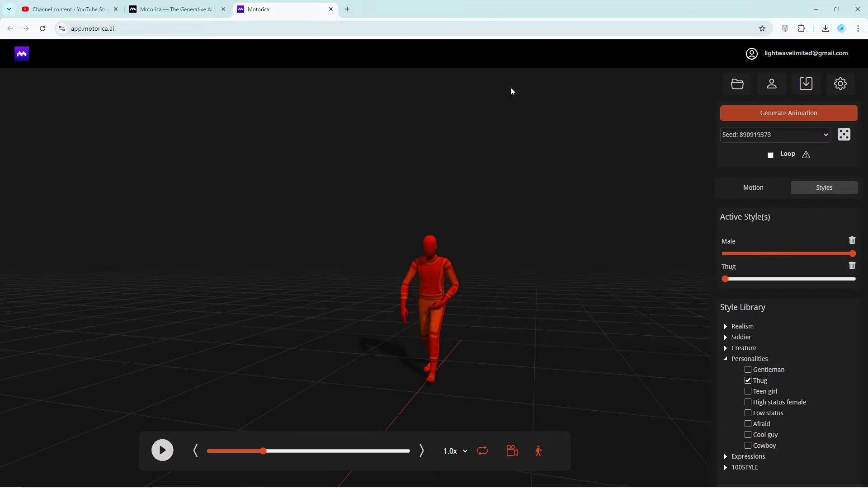
left_click(43, 29)
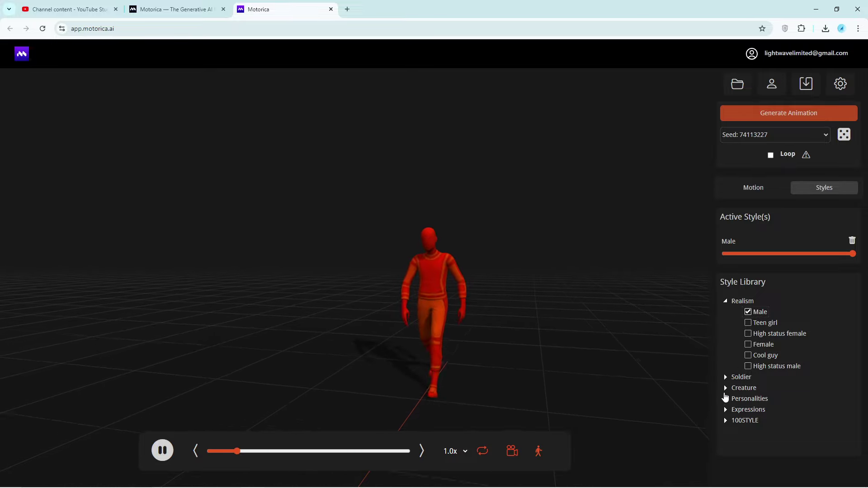
left_click(725, 399)
- Add Thug at high weight, lower Male's weight, and generate the blended animation
scroll(753, 407, "down", 1)
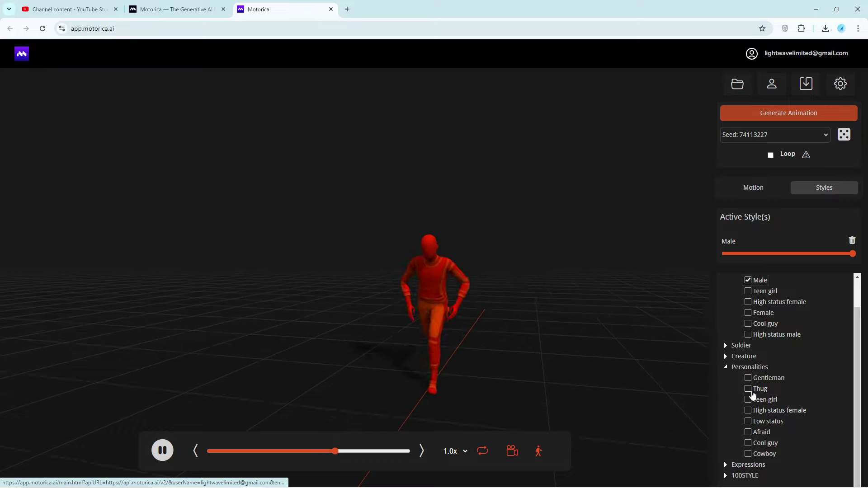
left_click(748, 389)
left_click_drag(724, 280, 798, 279)
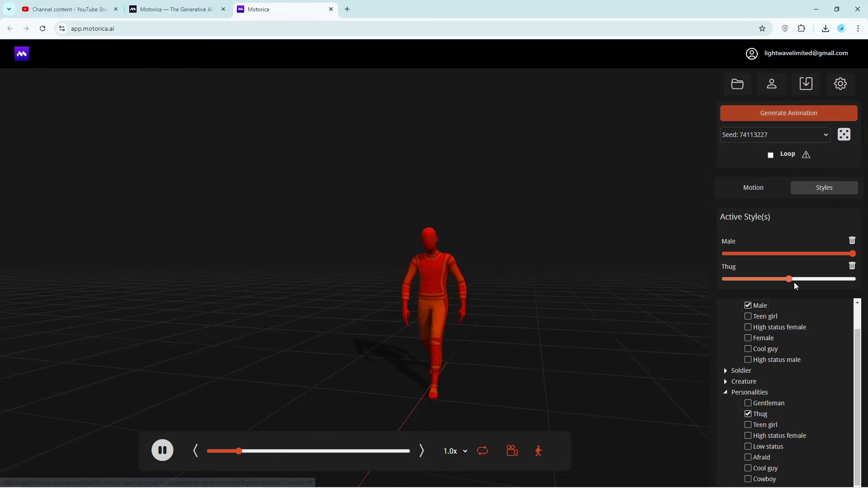
left_click_drag(853, 254, 777, 253)
left_click(794, 113)
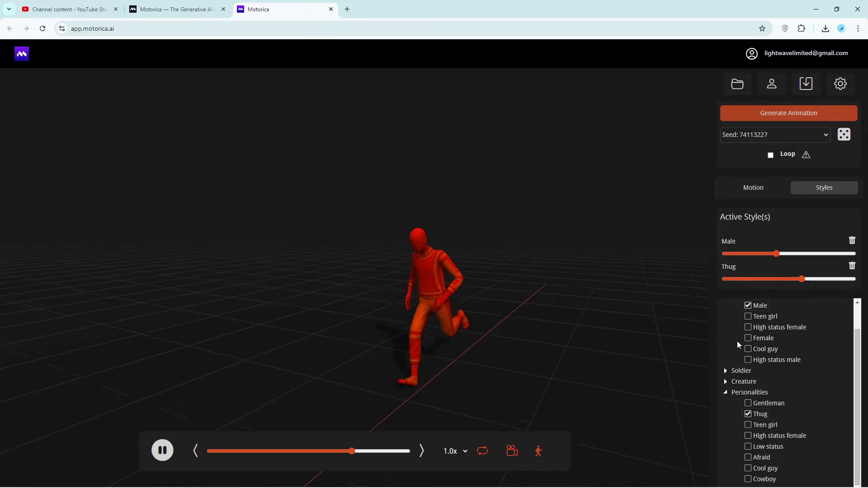
scroll(738, 342, "down", 1)
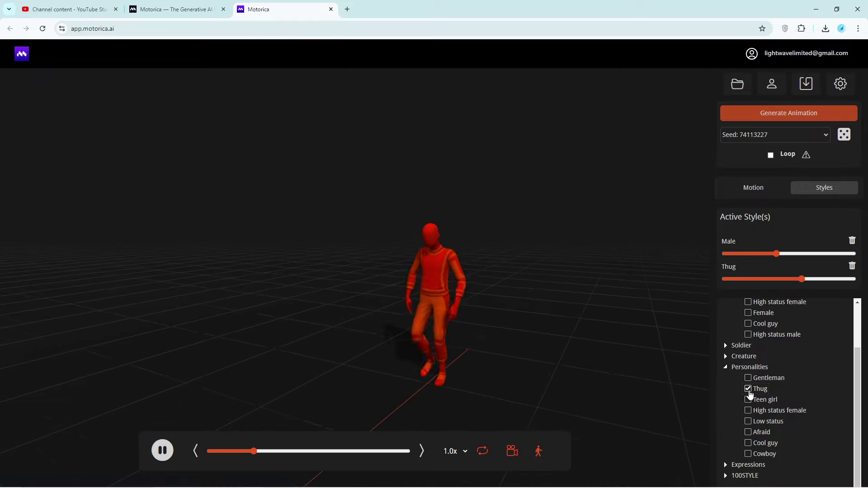
- Swap Male and Thug for High status female, then regenerate with target speed 1.2 m/s
left_click(852, 241)
left_click(853, 241)
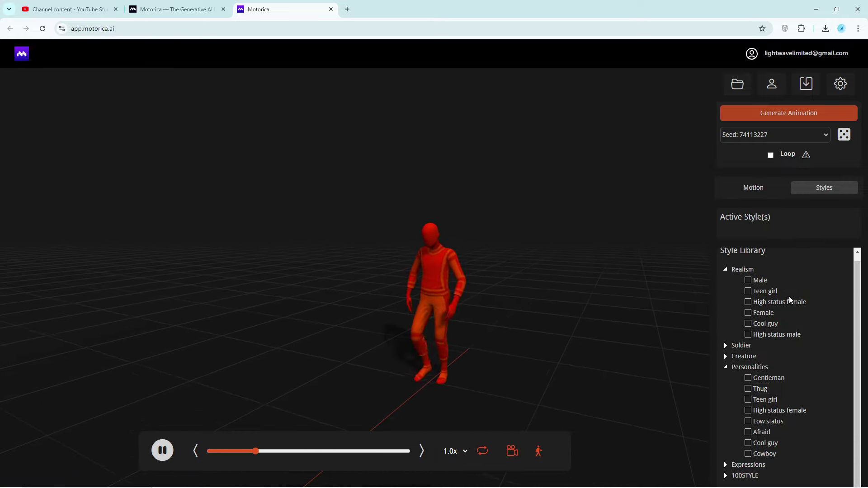
left_click(749, 302)
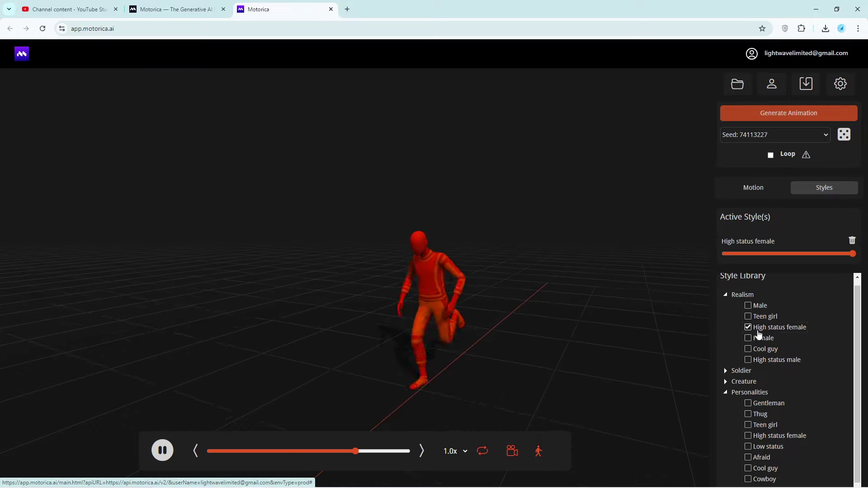
left_click(791, 113)
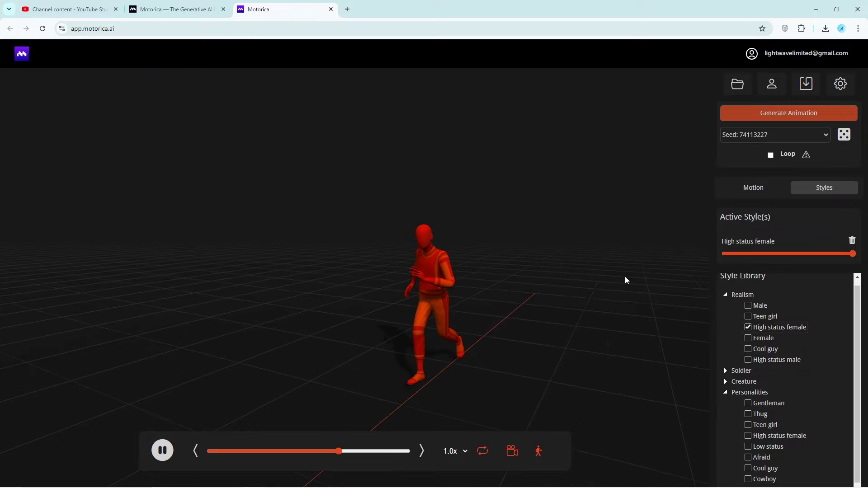
left_click(753, 189)
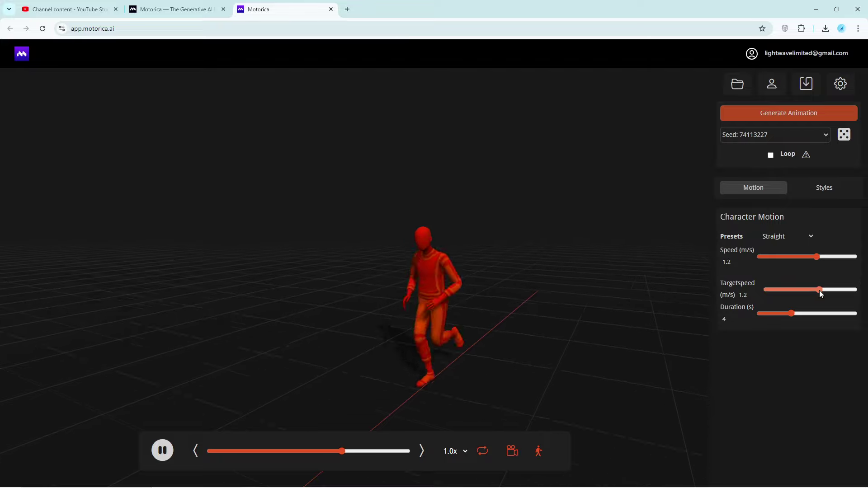
left_click(785, 116)
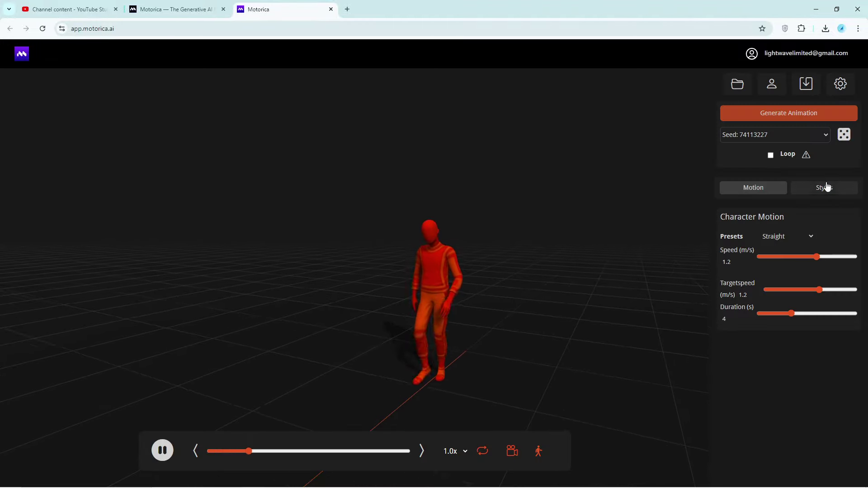
- Swap High status female for Cool guy as the sole active style and regenerate the walk
left_click(826, 187)
scroll(793, 376, "down", 1)
scroll(786, 372, "up", 2)
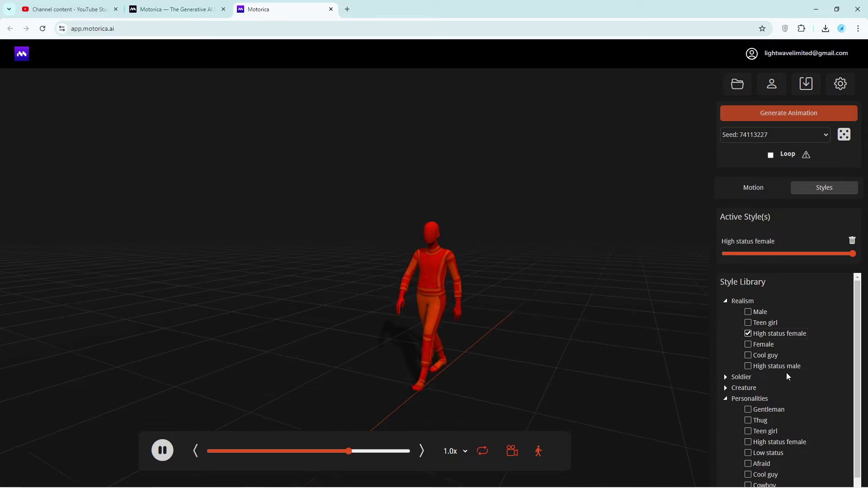
left_click(747, 356)
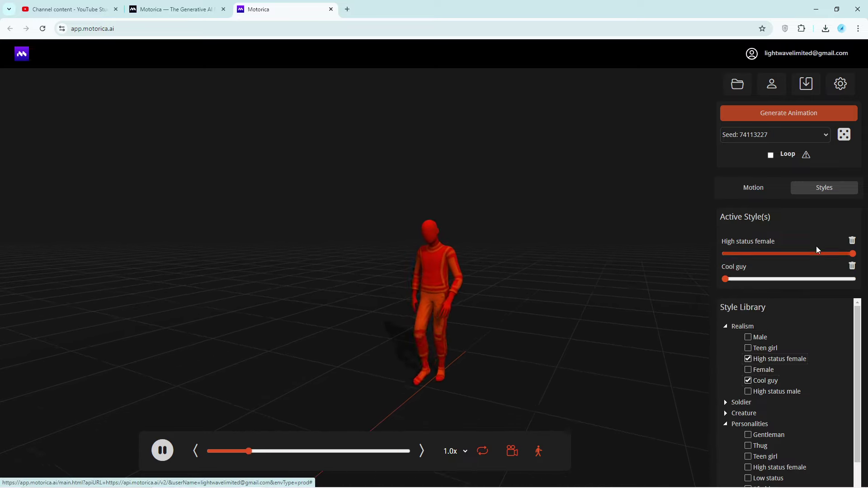
left_click(853, 242)
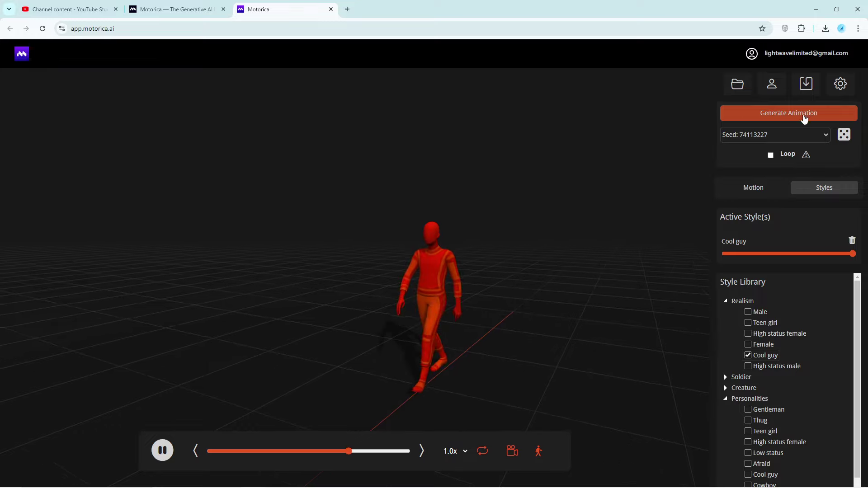
left_click(778, 114)
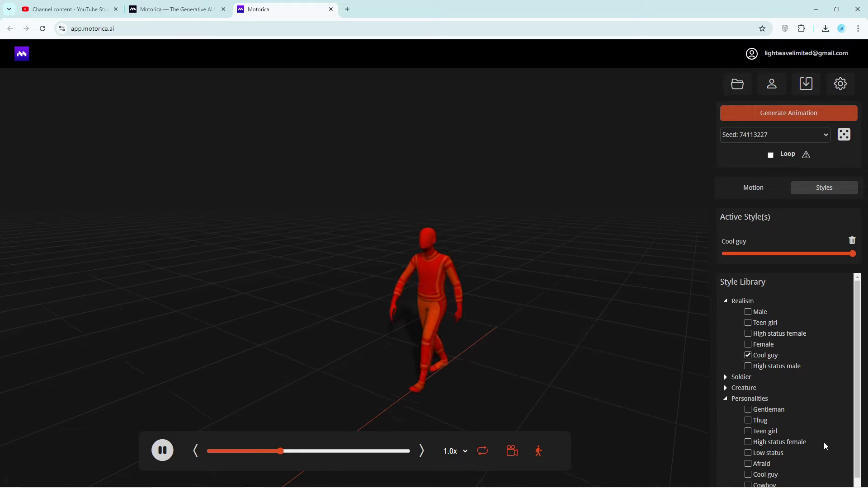
scroll(802, 444, "down", 1)
scroll(801, 444, "up", 1)
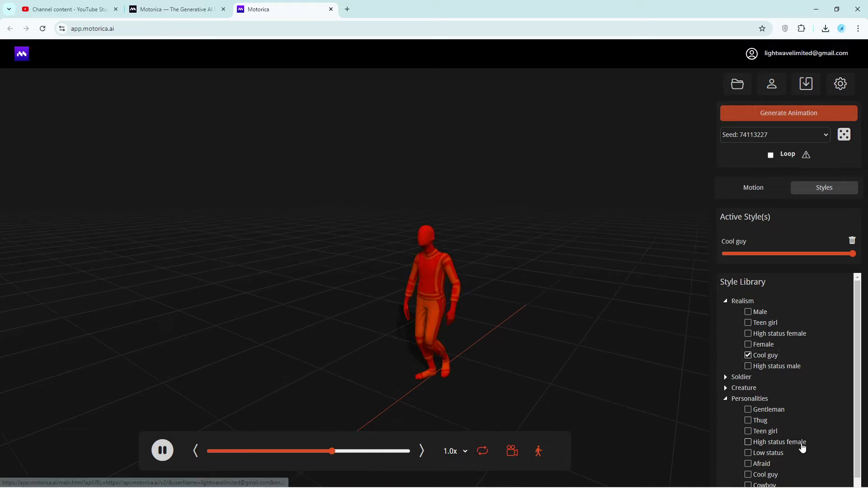
- Export the Cool guy walk as an FBX and confirm the 751 KB download
left_click(808, 86)
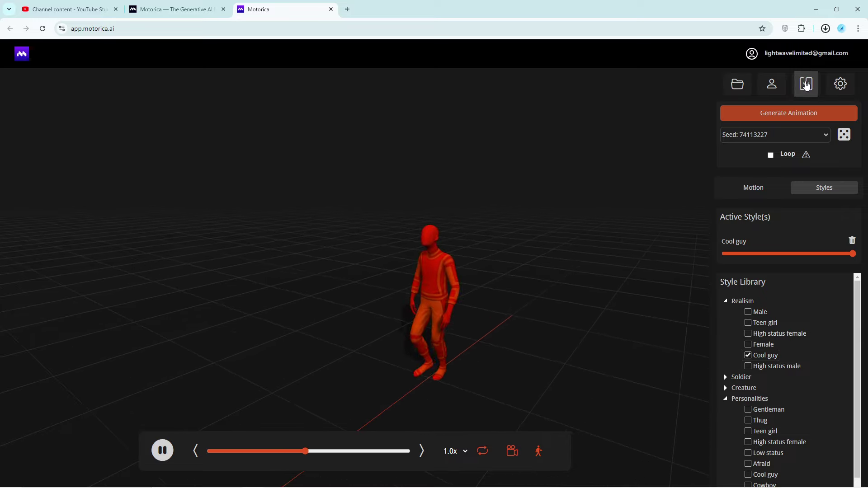
left_click(825, 29)
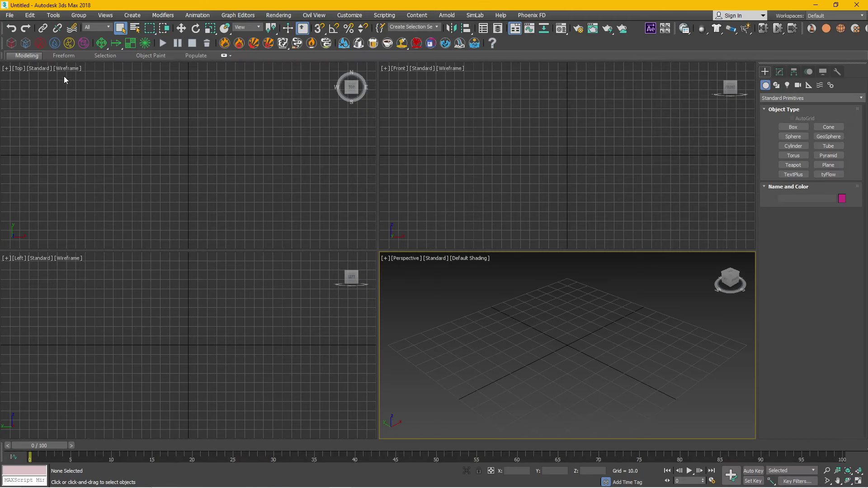
- Import the newest Motorica FBX from Downloads into 3ds Max with default import settings
left_click(8, 15)
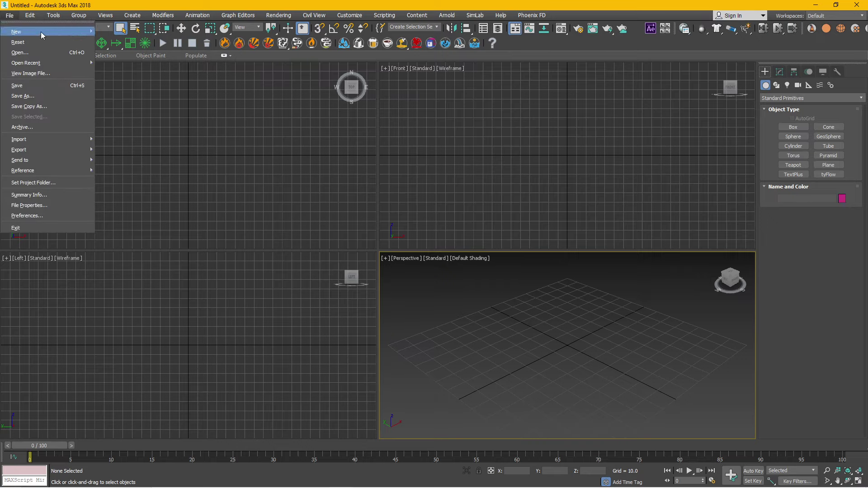
mouse_move(19, 139)
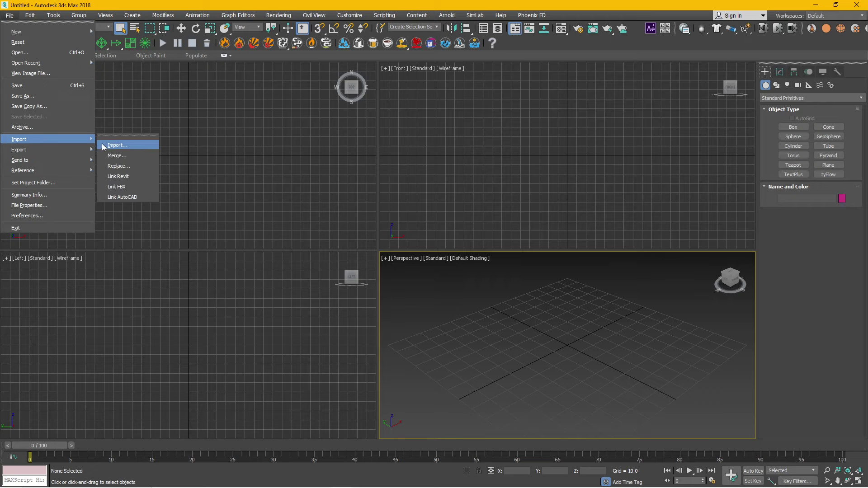
left_click(105, 143)
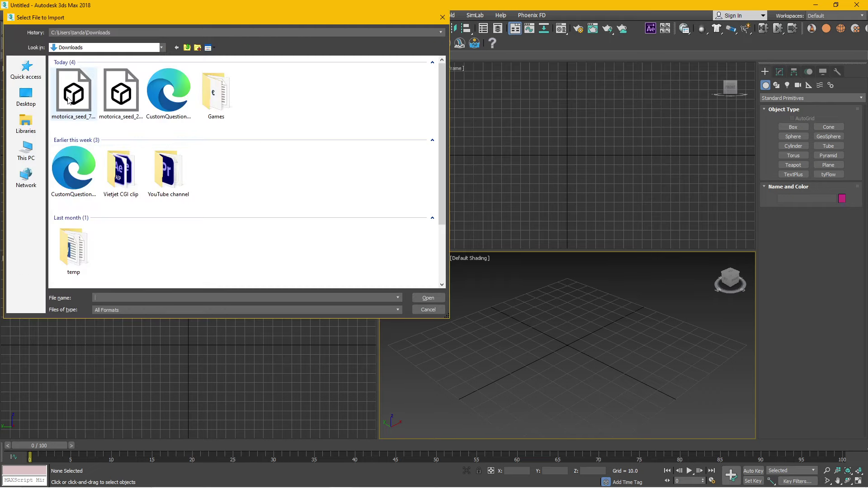
double_click(67, 101)
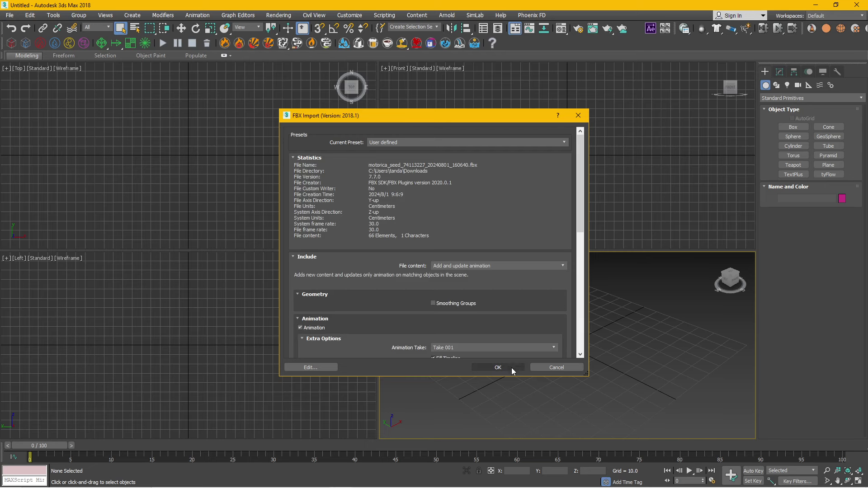
left_click(512, 368)
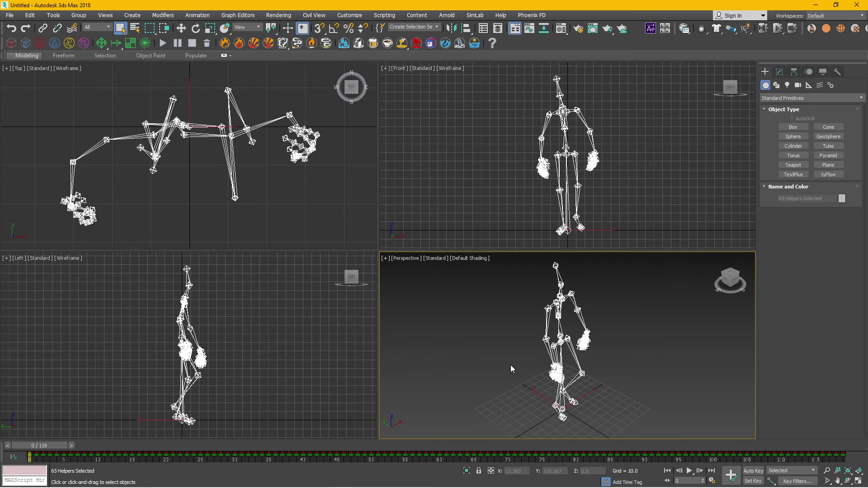
- Scrub the timeline to frames 65, 38 and 60 to check the skeleton's walk
scroll(542, 387, "down", 3)
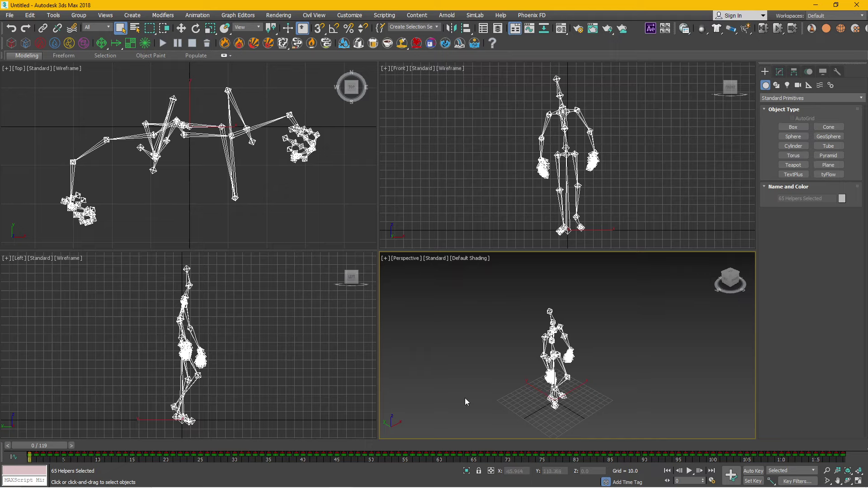
mouse_move(59, 447)
left_mouse_down()
mouse_move(739, 460)
mouse_move(393, 466)
mouse_move(289, 457)
left_mouse_up()
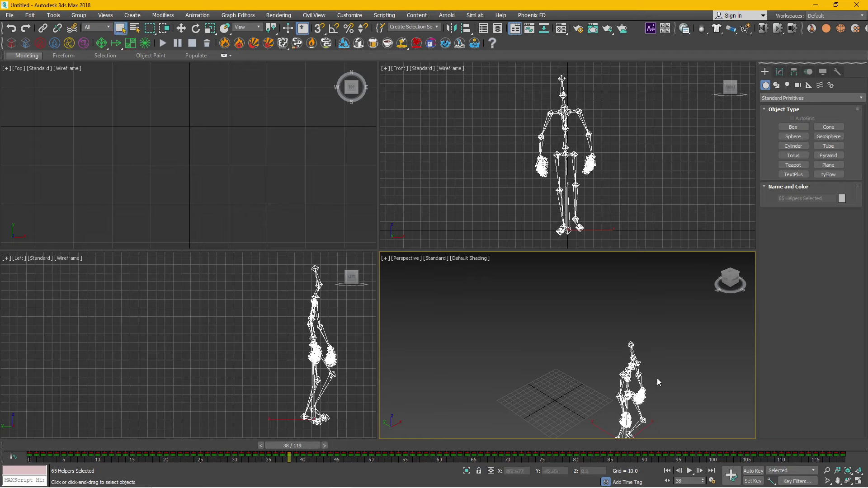
middle_click_drag(658, 378, 551, 307)
mouse_move(266, 449)
left_mouse_down()
mouse_move(696, 451)
mouse_move(9, 441)
mouse_move(841, 436)
mouse_move(2, 445)
left_mouse_up()
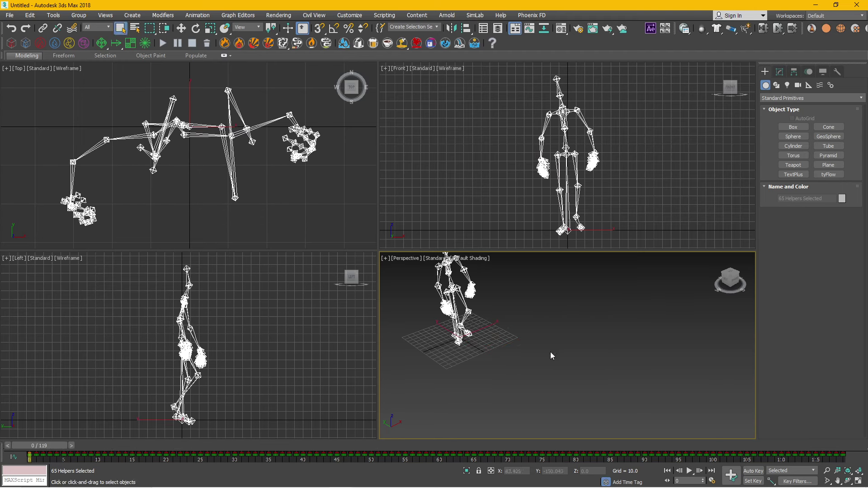
- Back in Motorica, add Tired from the Expressions group as a second active style
left_click(817, 5)
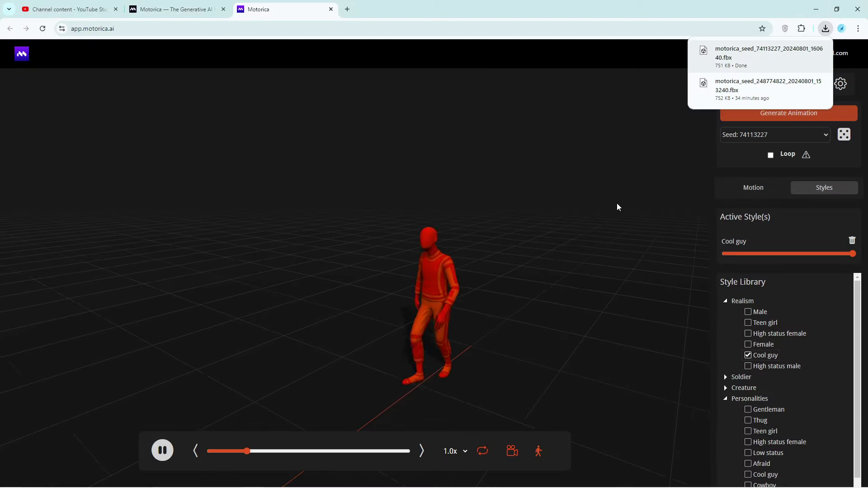
left_click(842, 29)
left_click(639, 175)
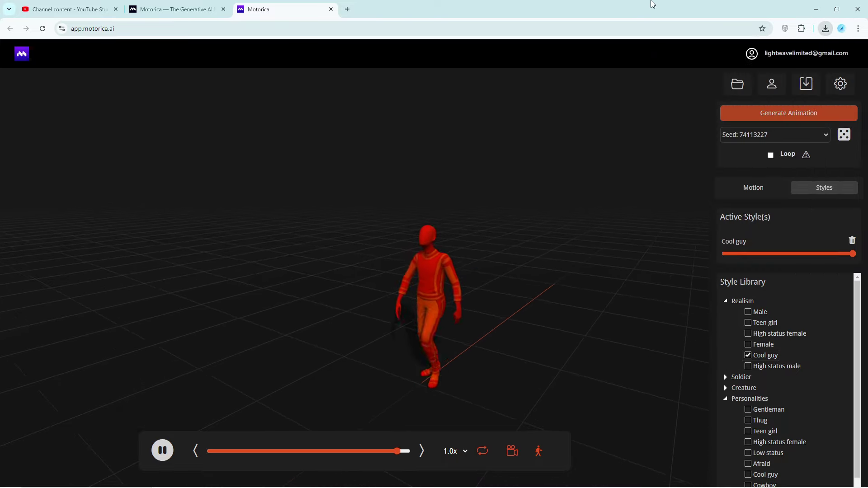
scroll(789, 385, "down", 1)
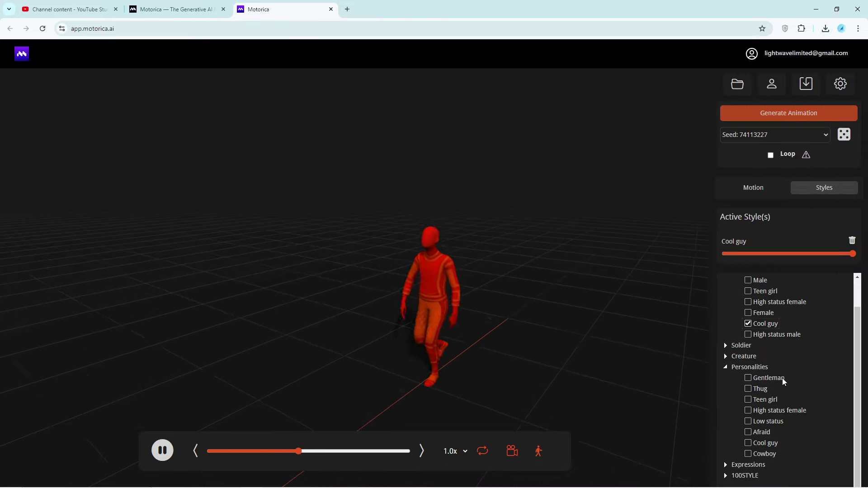
left_click(726, 367)
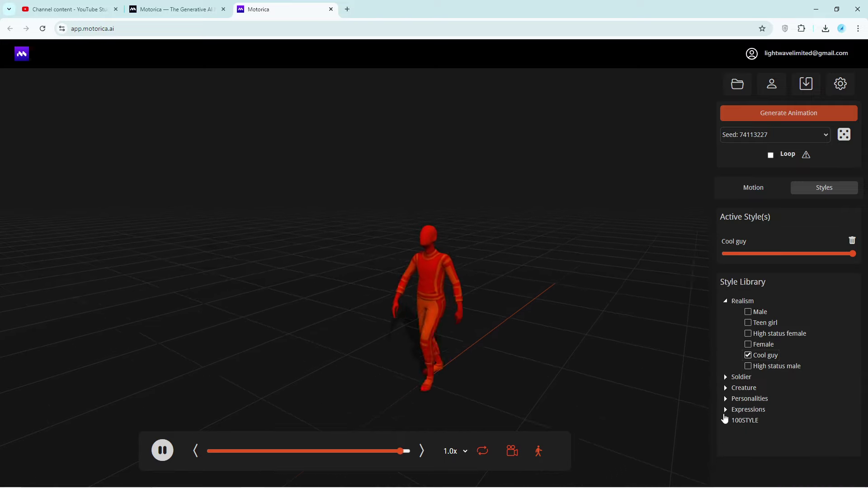
left_click(726, 410)
scroll(814, 411, "down", 1)
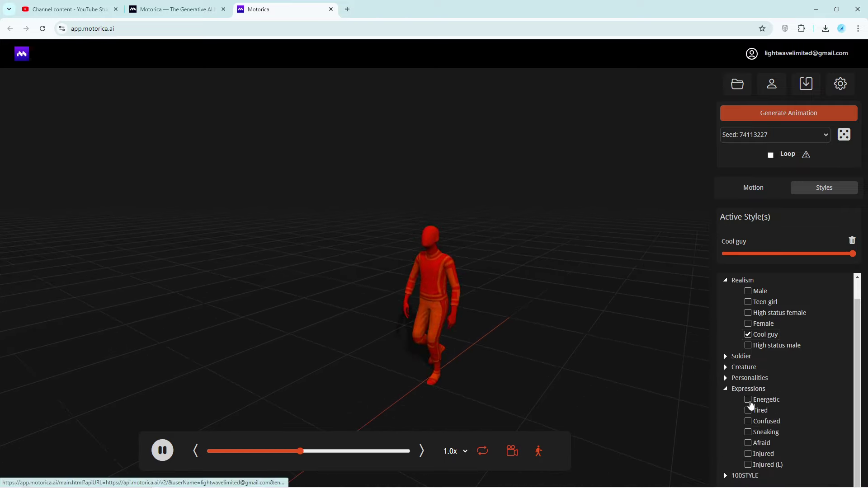
left_click(751, 410)
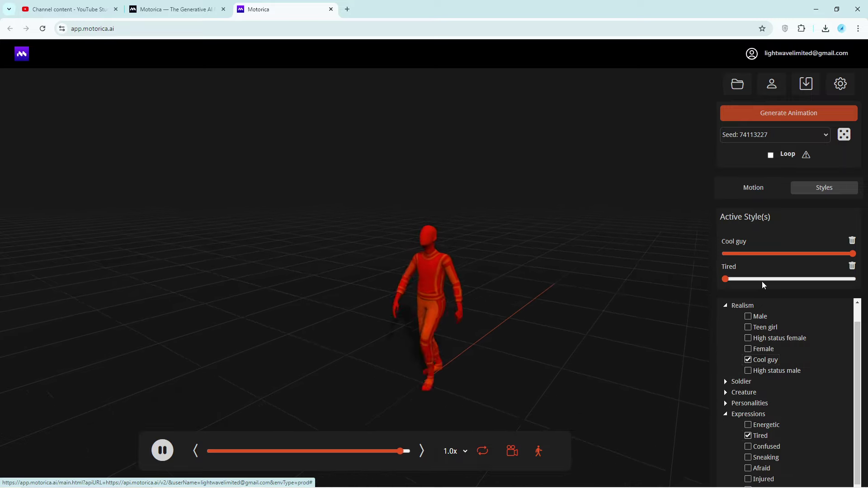
- Weight Tired well above Cool guy and regenerate the blended walk
left_click(800, 114)
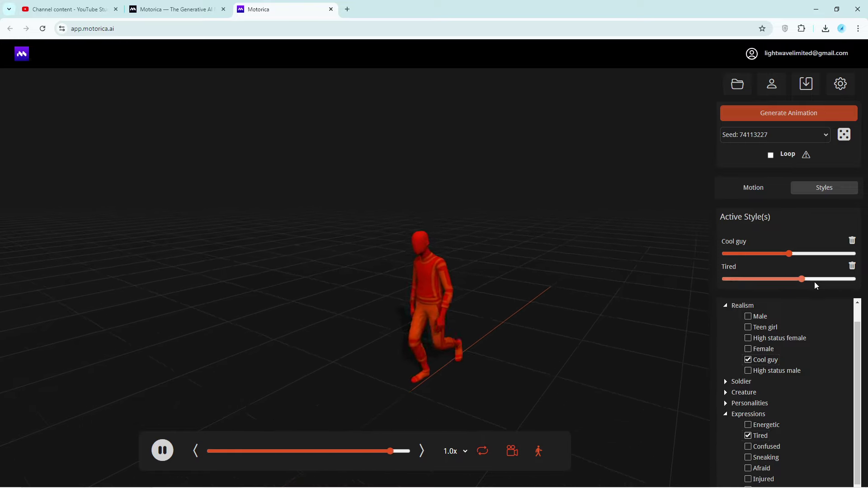
left_click_drag(815, 280, 832, 280)
left_click_drag(790, 254, 751, 254)
left_click(810, 114)
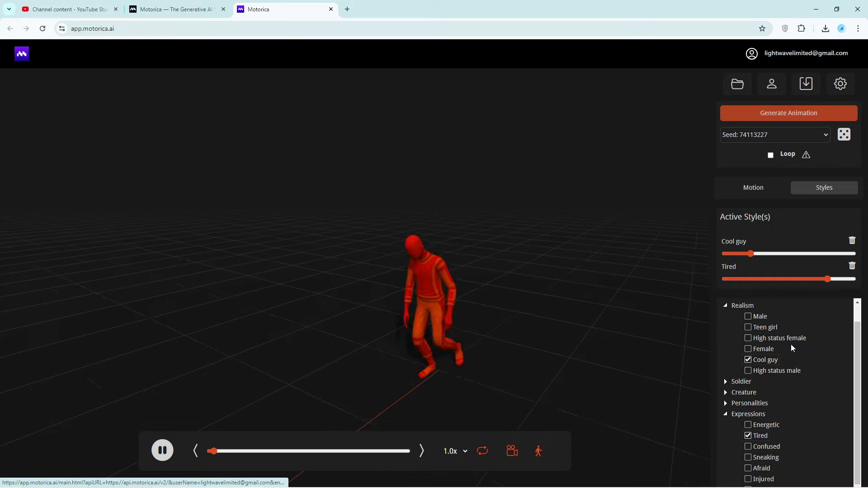
- Replace Tired with Sneaking, weighting Sneaking high and Cool guy low, and regenerate
left_click(852, 268)
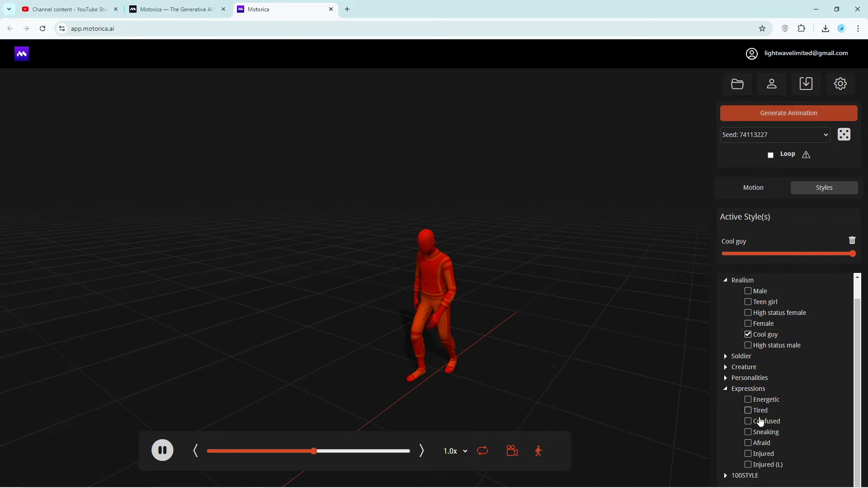
left_click(748, 433)
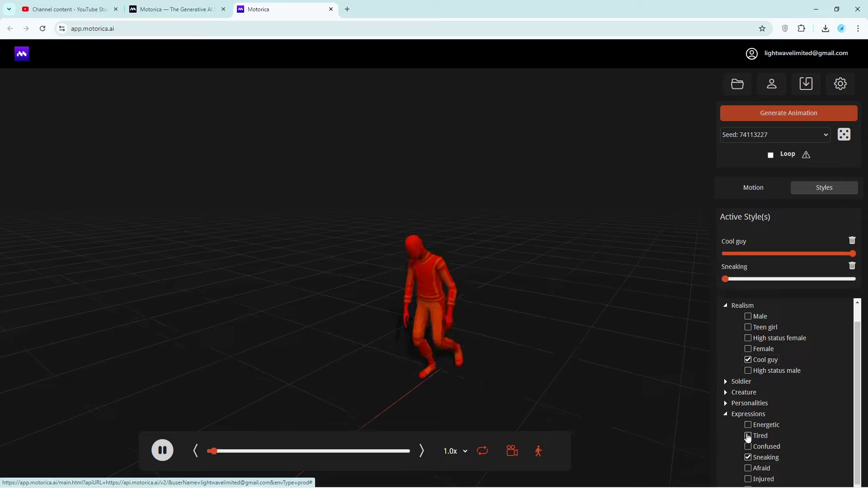
left_click(823, 281)
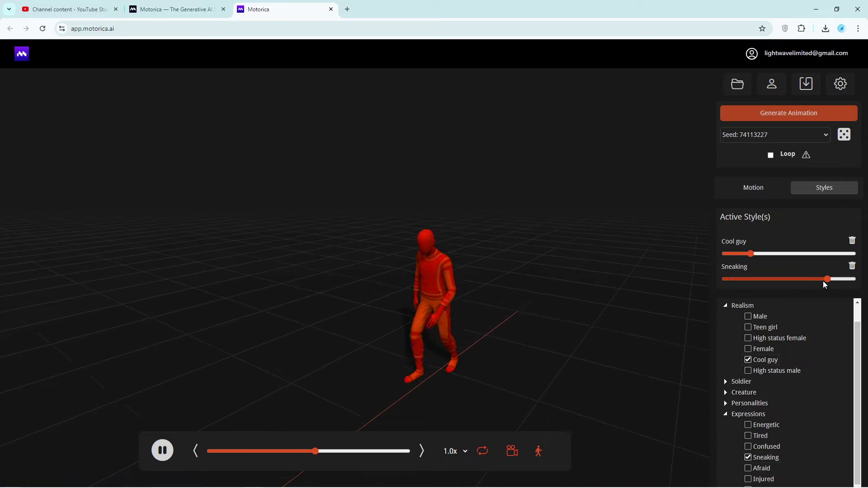
left_click(783, 115)
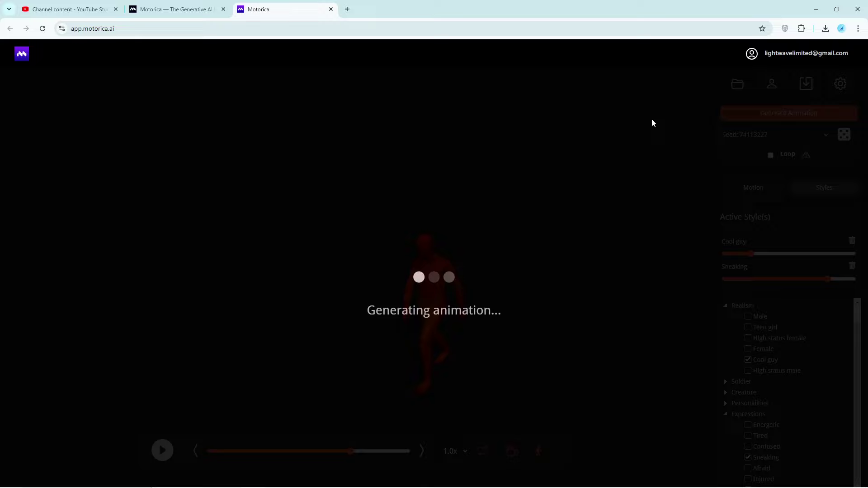